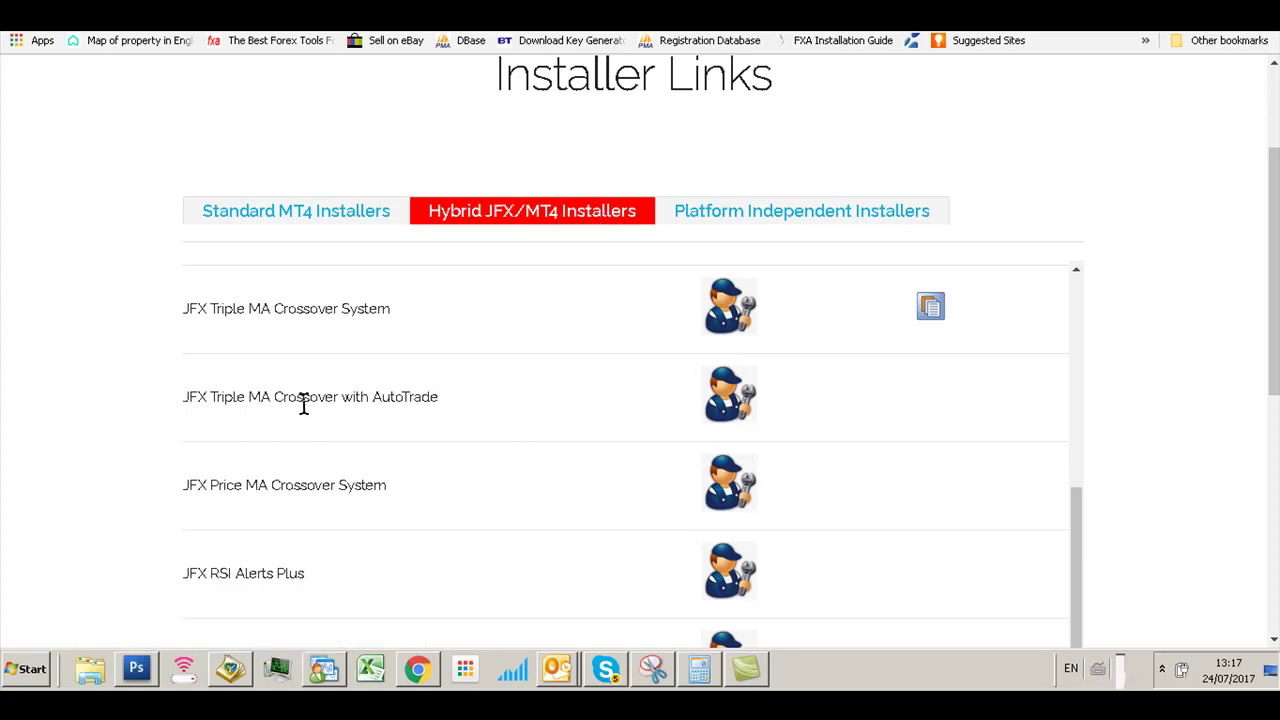
Step: Download the Triple MA Crossover with AutoTrade installer zip and open it from the download bar
{"action": "left_click", "coordinate": [729, 407]}
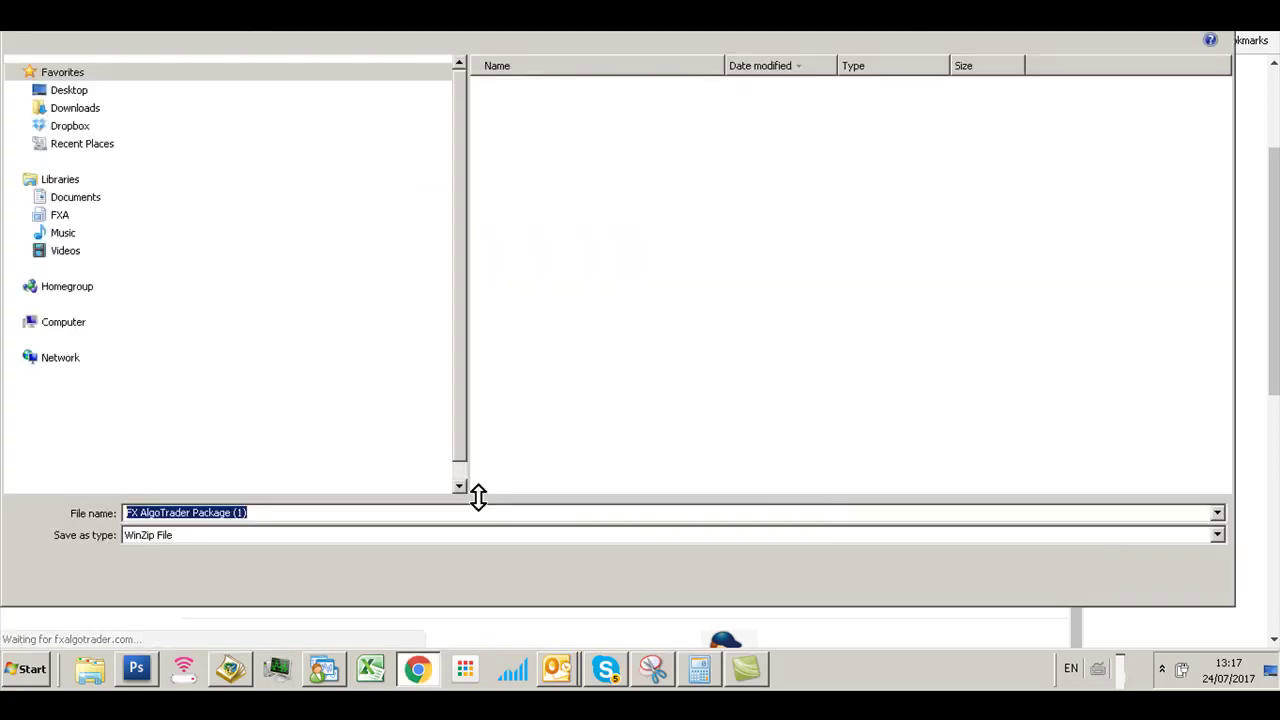
{"action": "left_click", "coordinate": [1078, 581]}
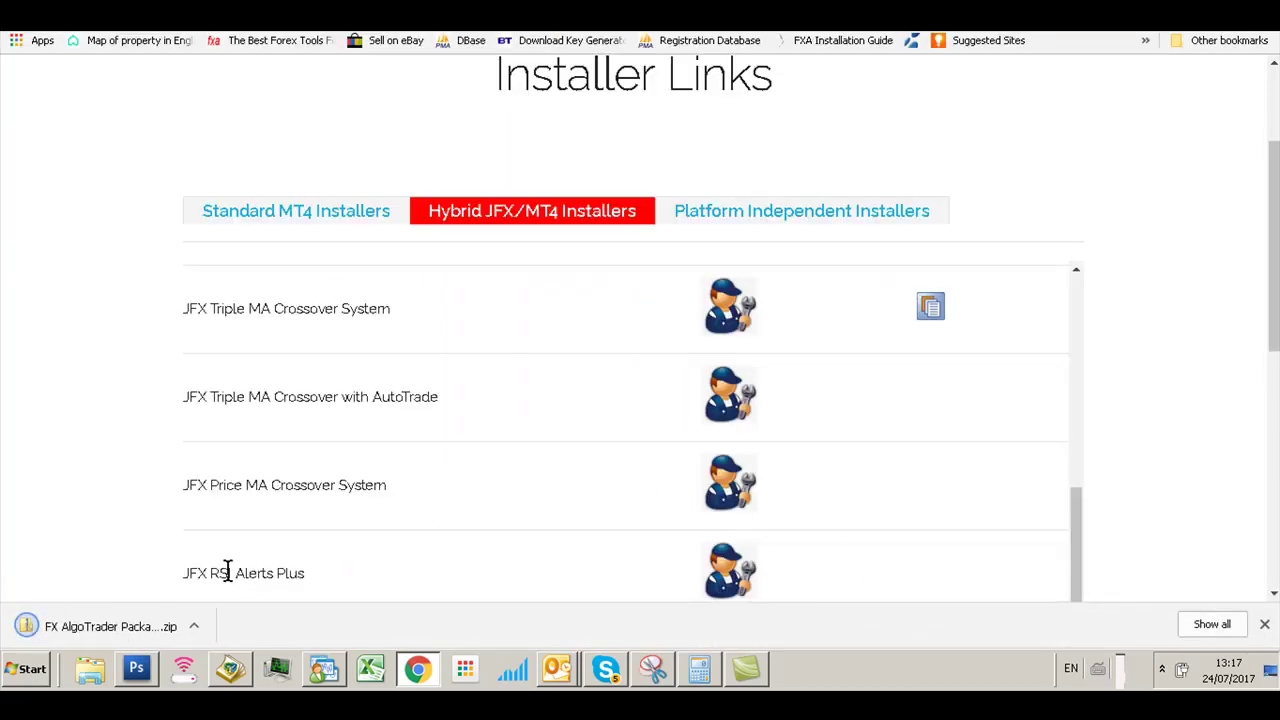
{"action": "left_click", "coordinate": [195, 627]}
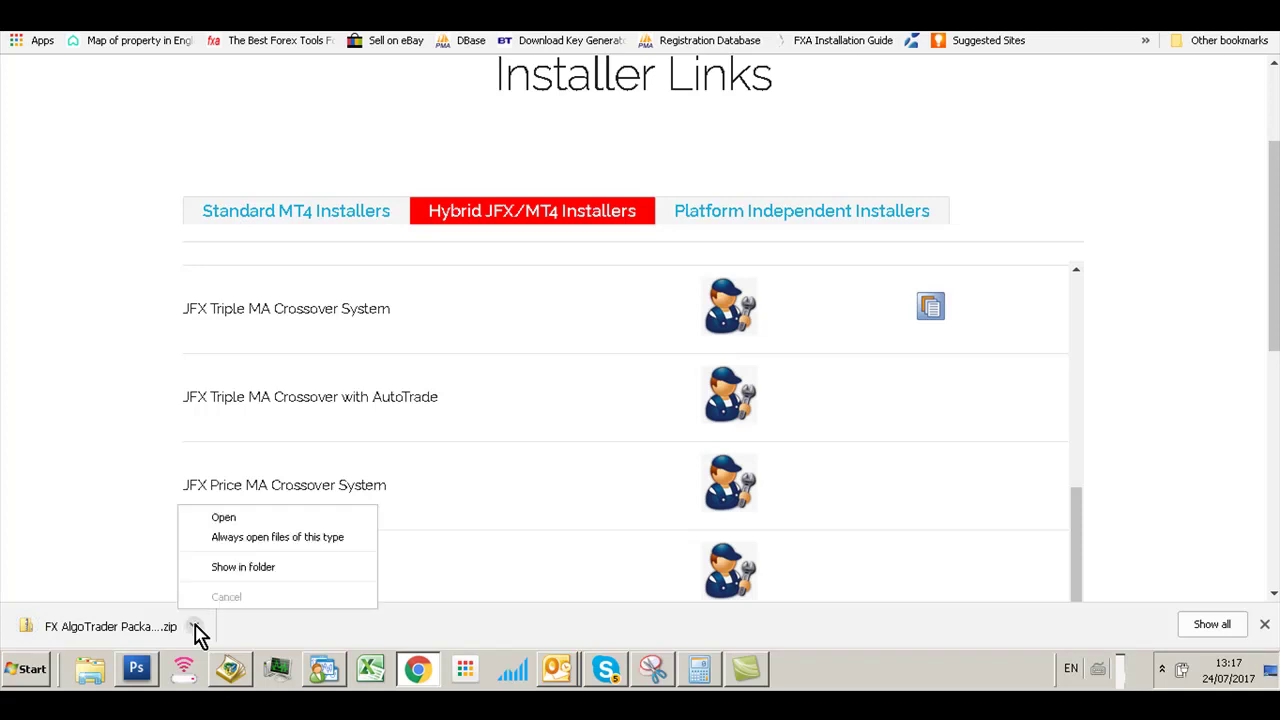
{"action": "left_click", "coordinate": [218, 520]}
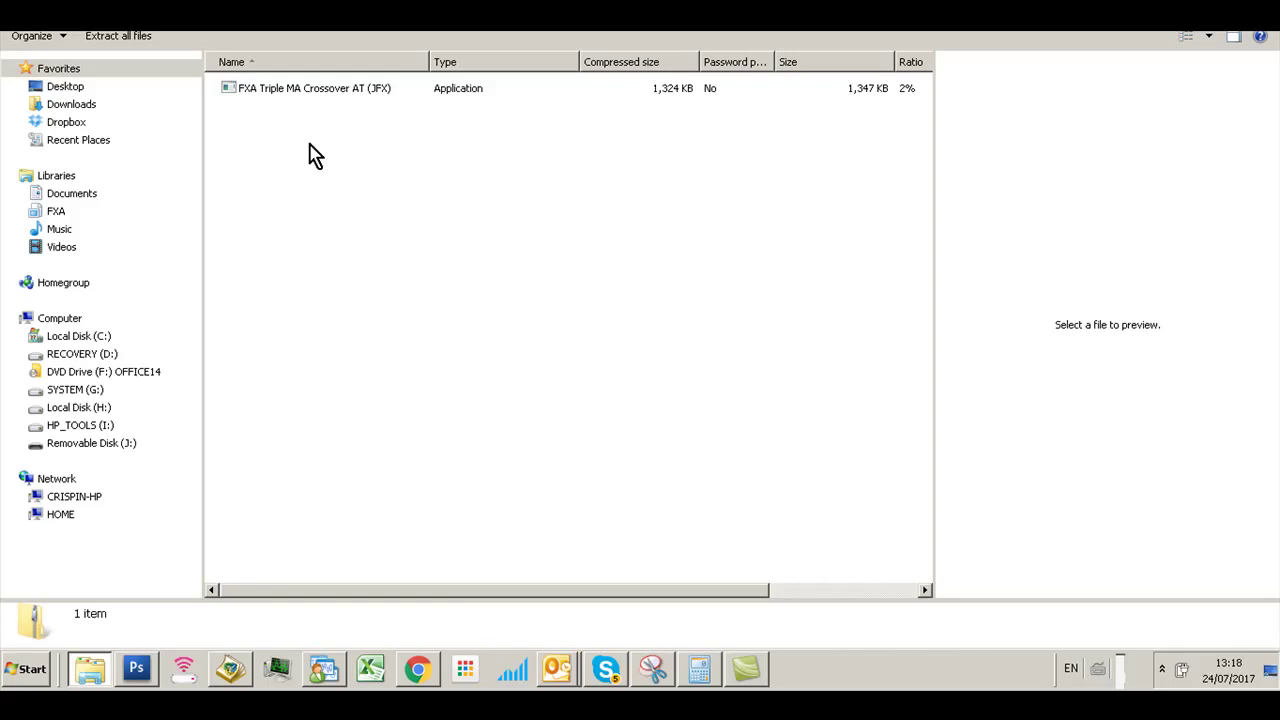
Step: Run the 'FXA Triple MA Crossover AT (JFX)' setup and accept its licence agreement
{"action": "left_click", "coordinate": [310, 93]}
{"action": "double_click", "coordinate": [310, 93]}
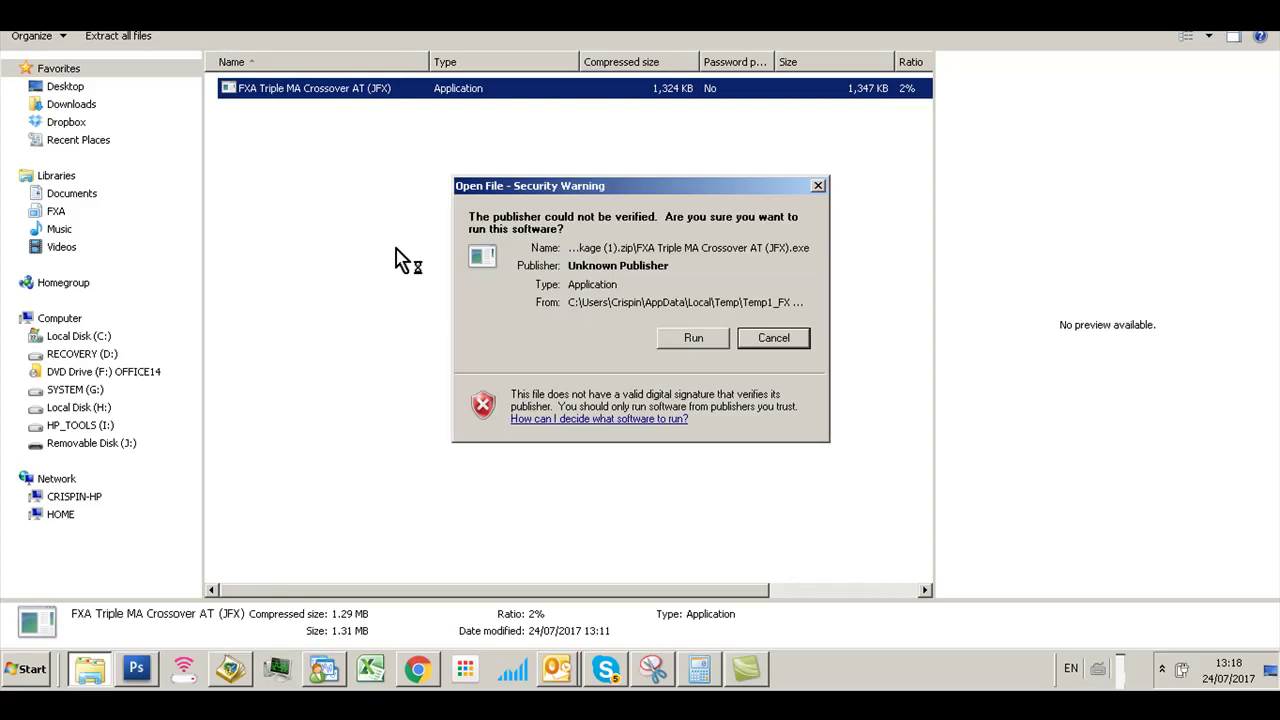
{"action": "left_click", "coordinate": [690, 340]}
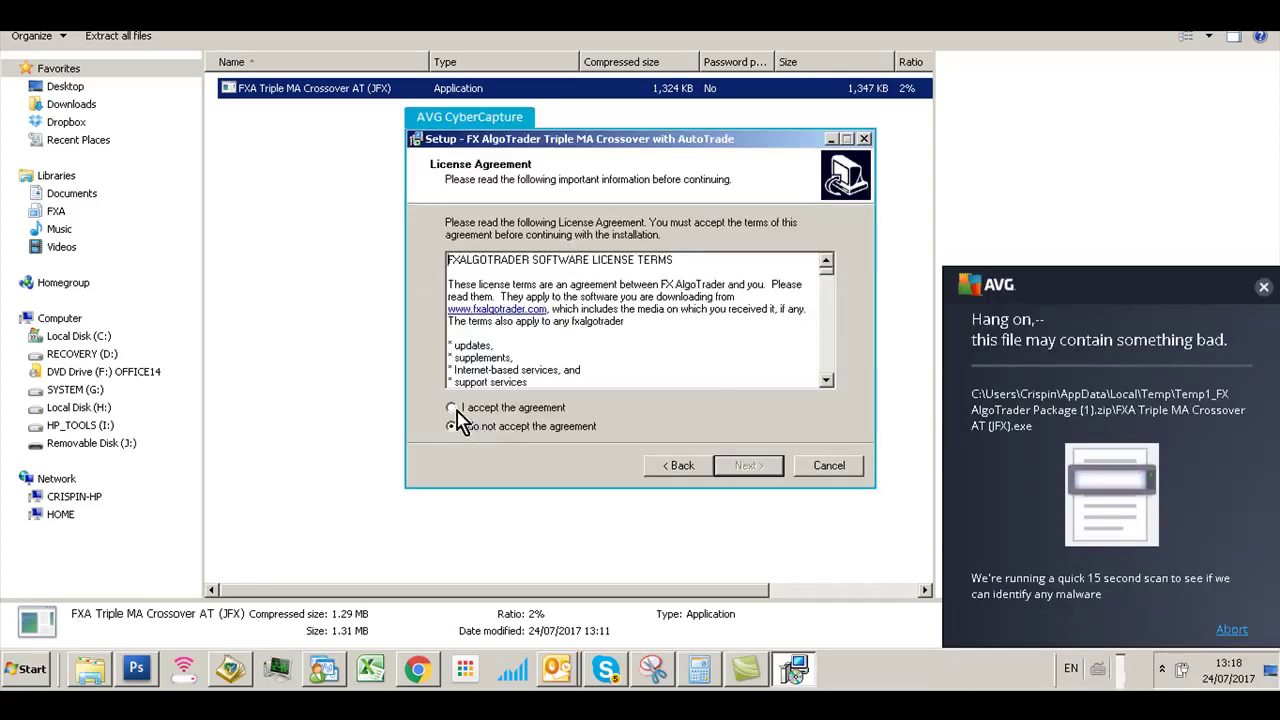
{"action": "left_click", "coordinate": [452, 408]}
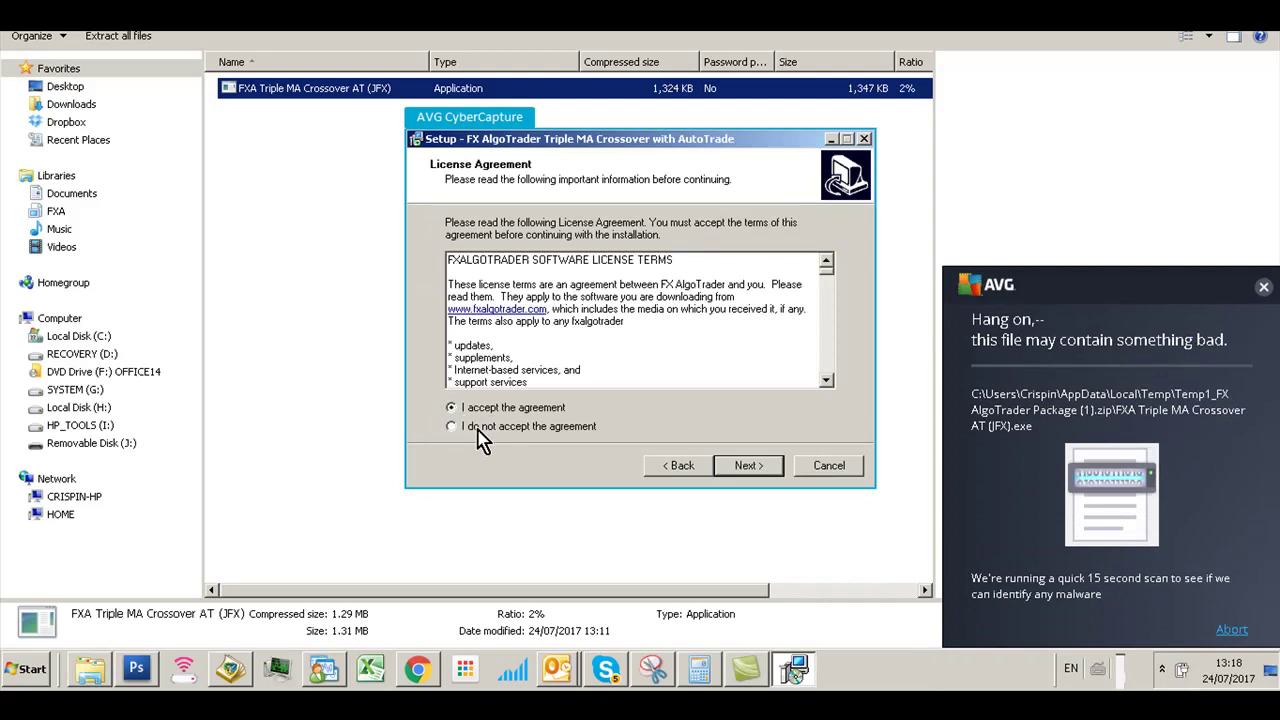
{"action": "left_click", "coordinate": [735, 467]}
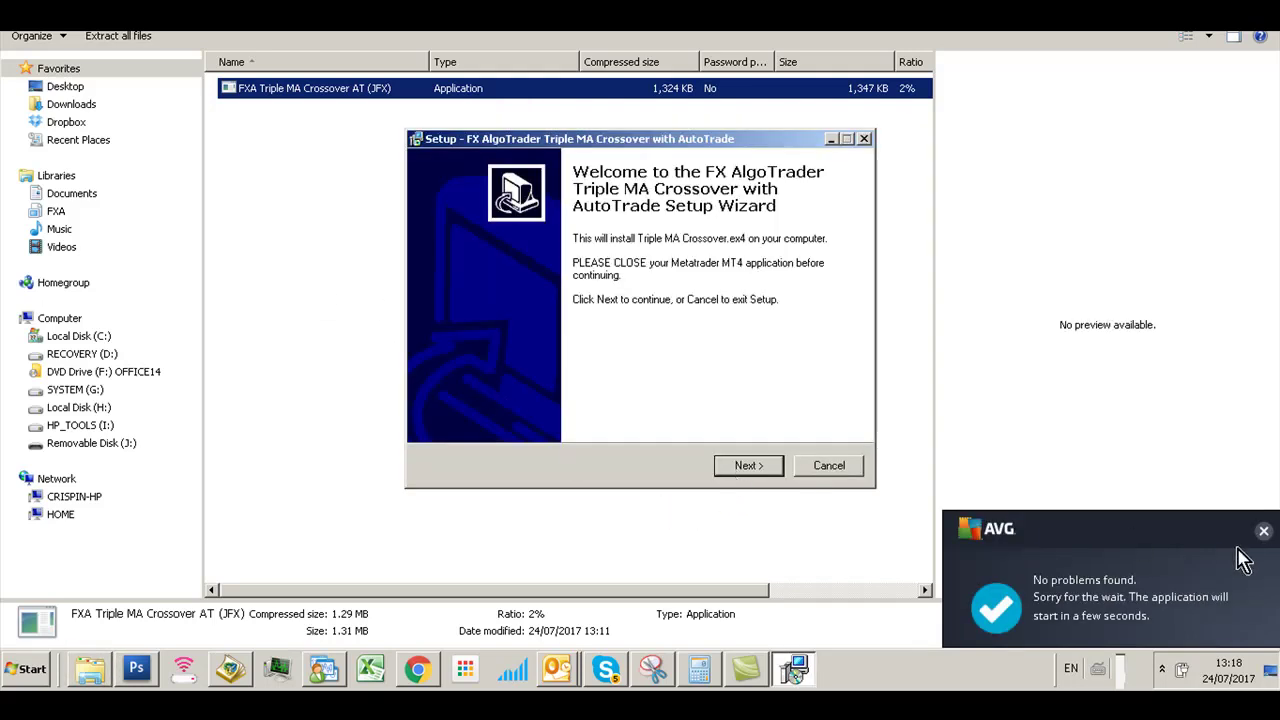
Step: Dismiss the antivirus notice, re-accept the licence, and clear the suggested destination path
{"action": "left_click", "coordinate": [1264, 531]}
{"action": "left_click", "coordinate": [760, 466]}
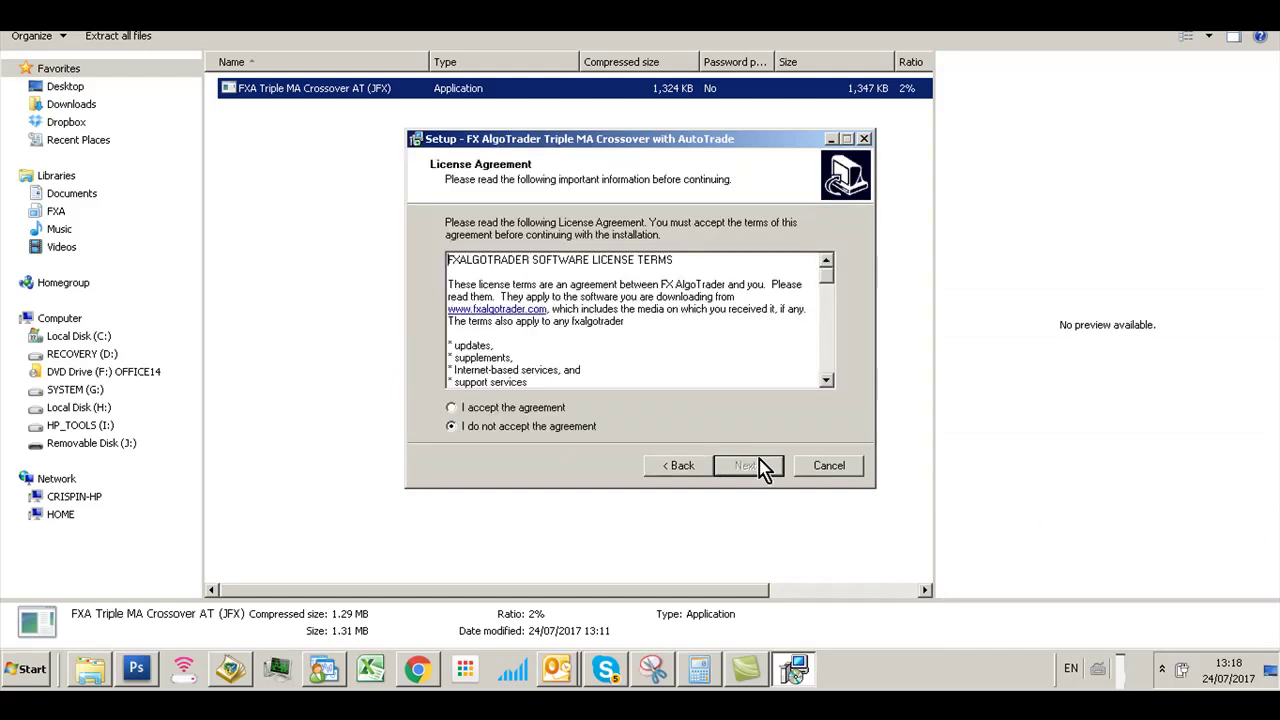
{"action": "left_click", "coordinate": [457, 412]}
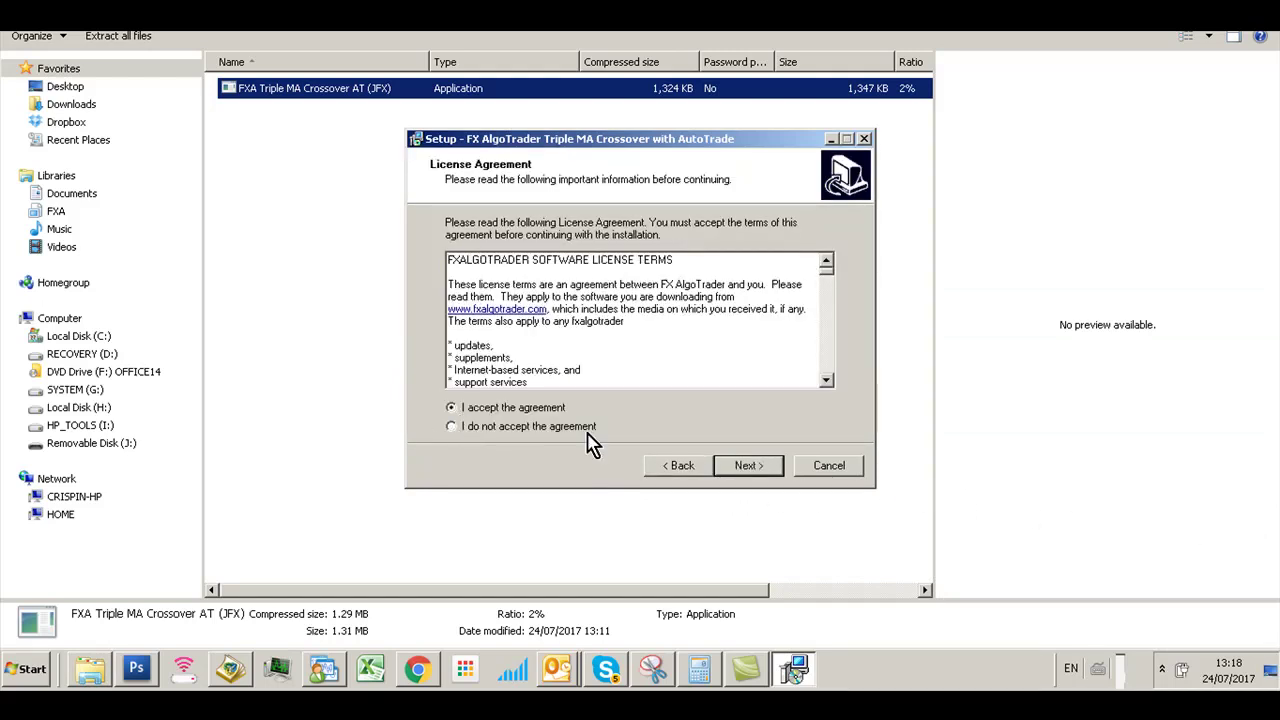
{"action": "left_click", "coordinate": [745, 467]}
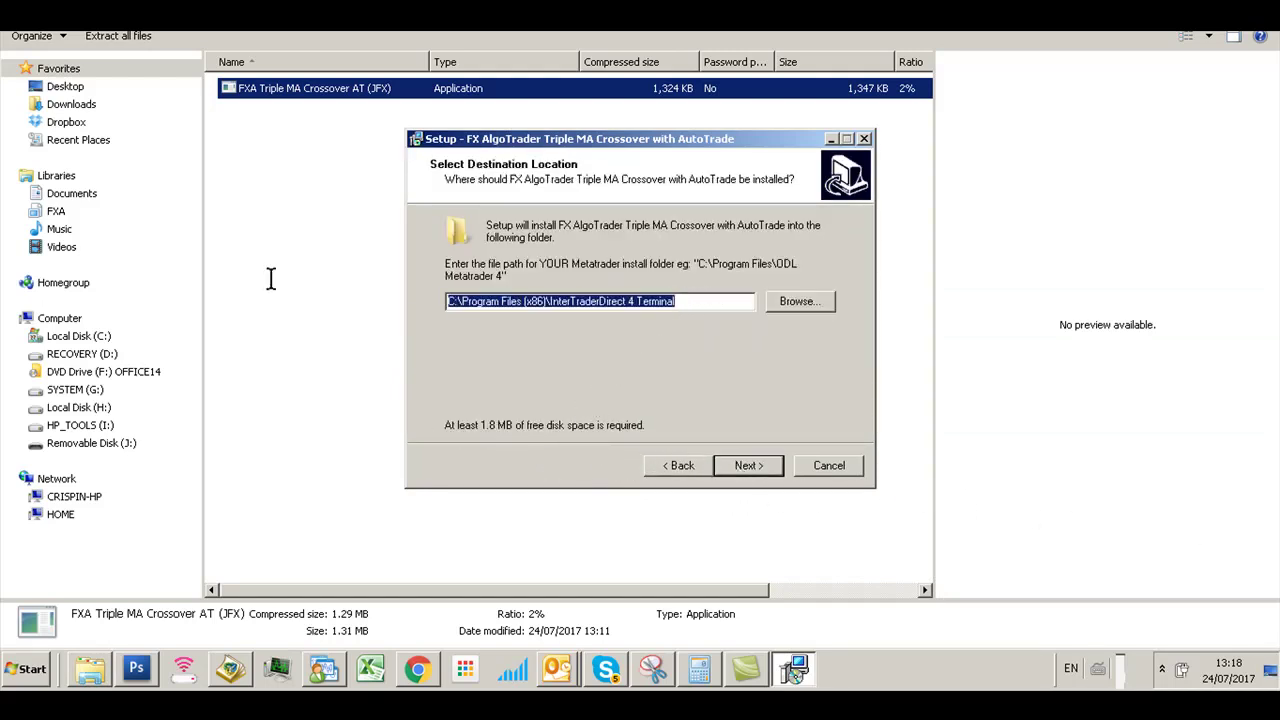
{"action": "key", "text": "Delete"}
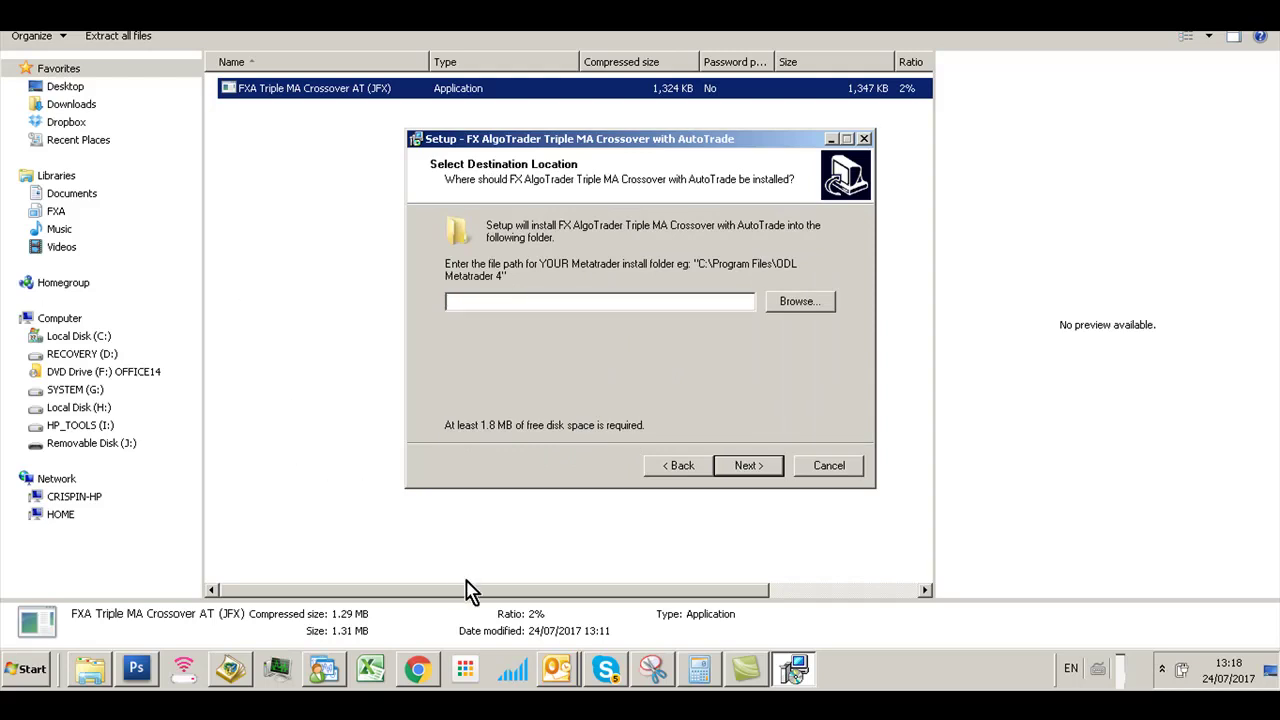
{"action": "left_click", "coordinate": [510, 668]}
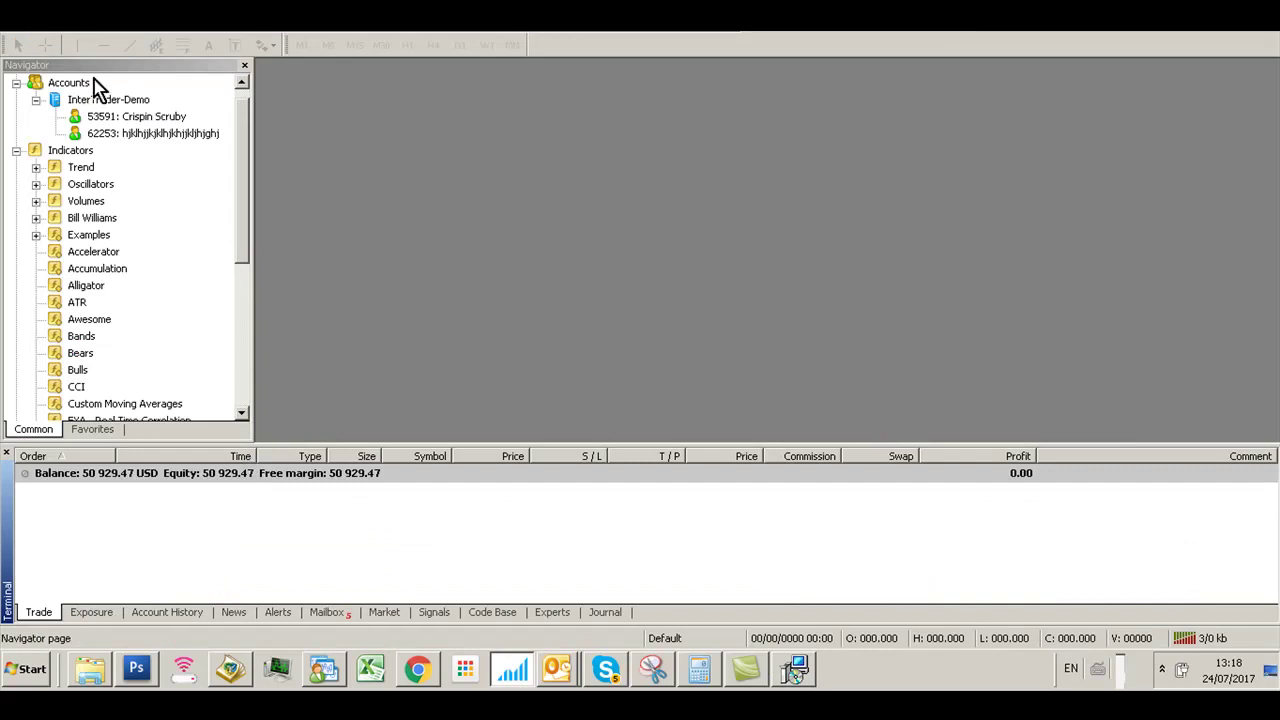
Step: Open the MetaTrader 4 data folder and copy its folder path as text
{"action": "left_click", "coordinate": [20, 20]}
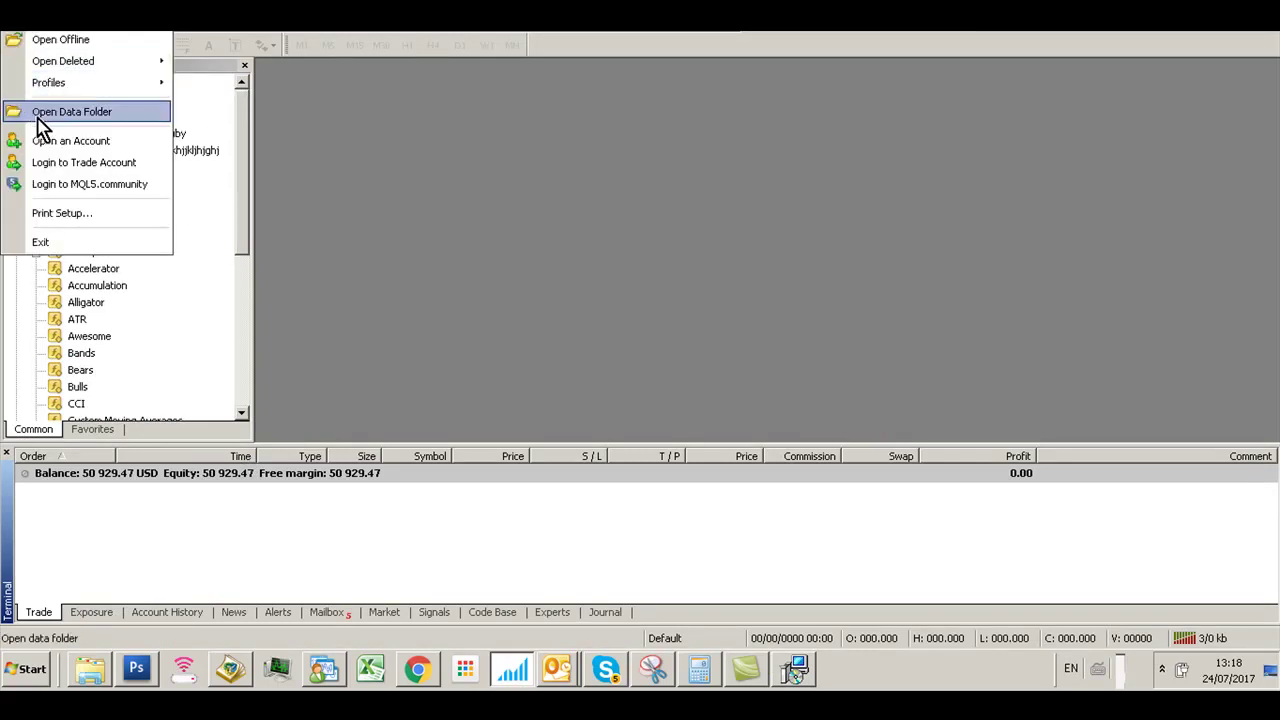
{"action": "left_click", "coordinate": [38, 112]}
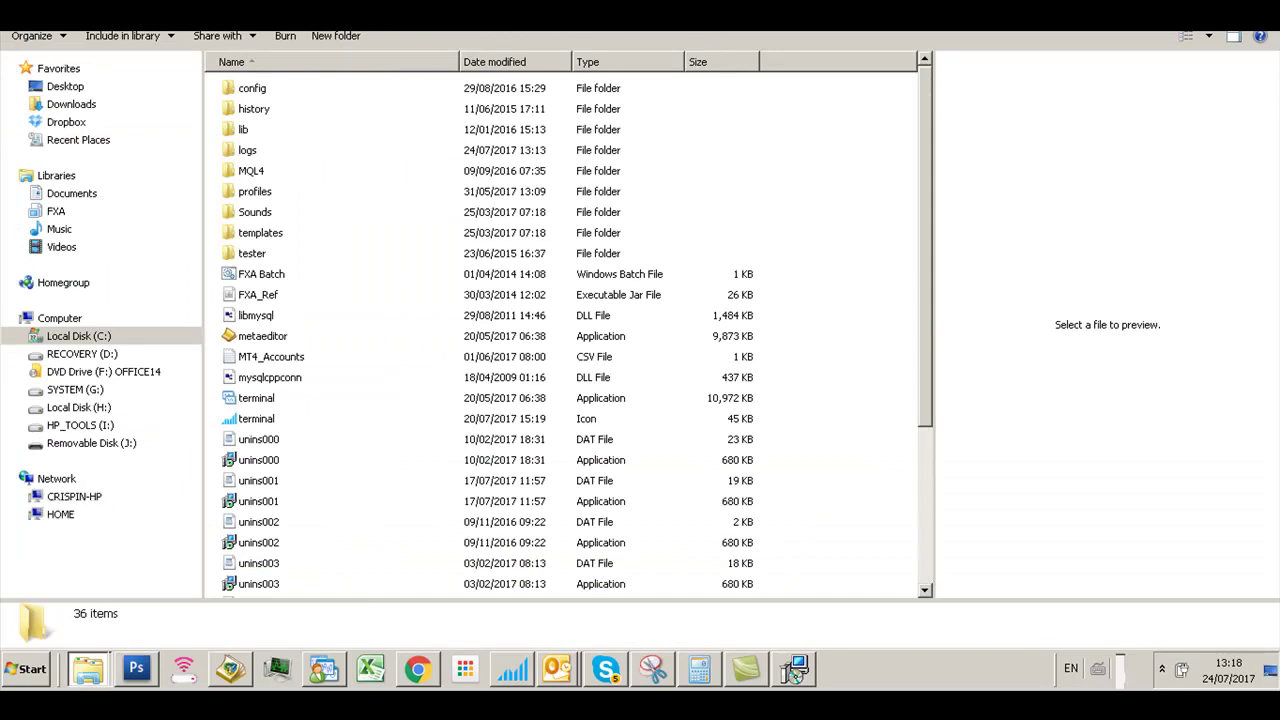
{"action": "key", "text": "super+Down"}
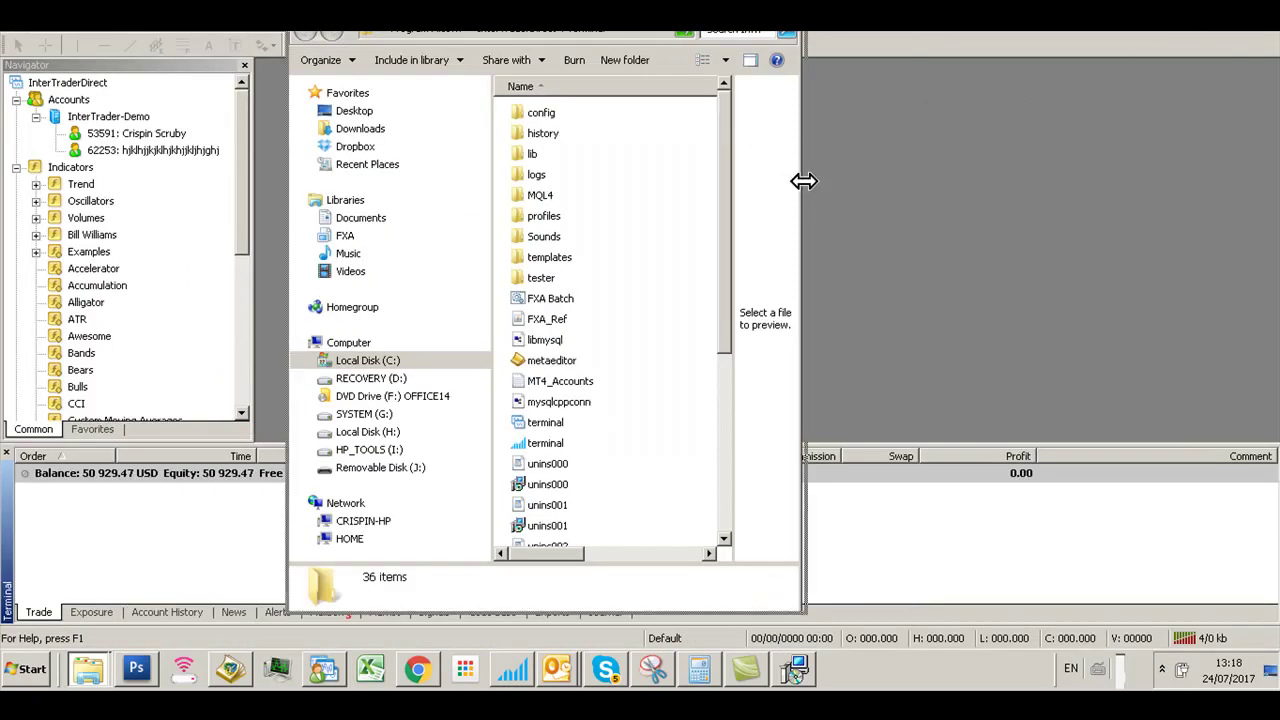
{"action": "left_click_drag", "start_coordinate": [804, 181], "coordinate": [1090, 215]}
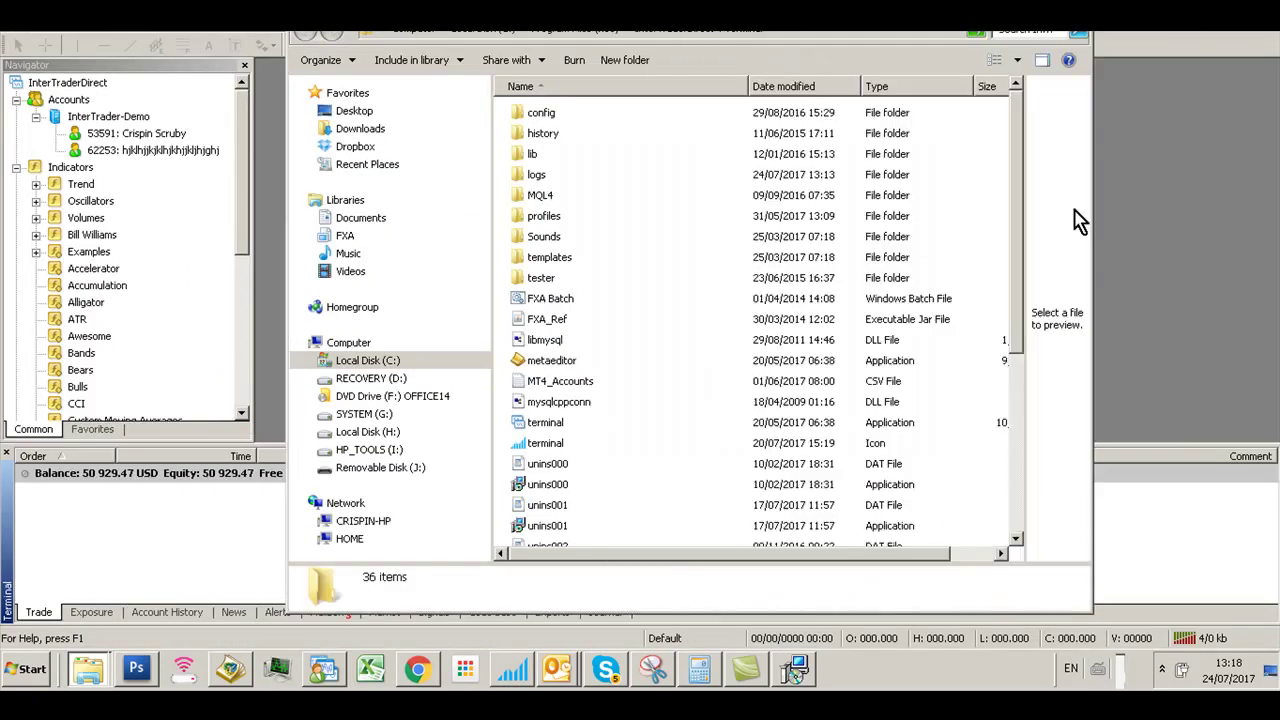
{"action": "right_click", "coordinate": [787, 38]}
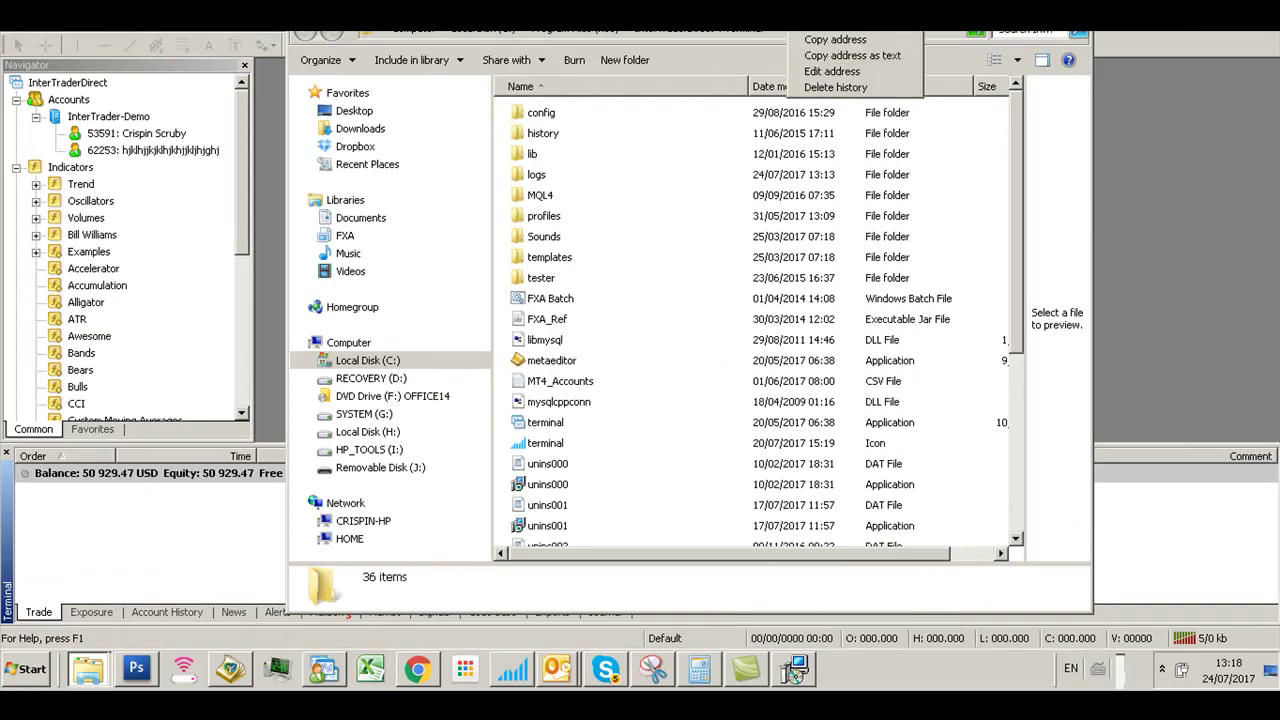
{"action": "left_click", "coordinate": [806, 57]}
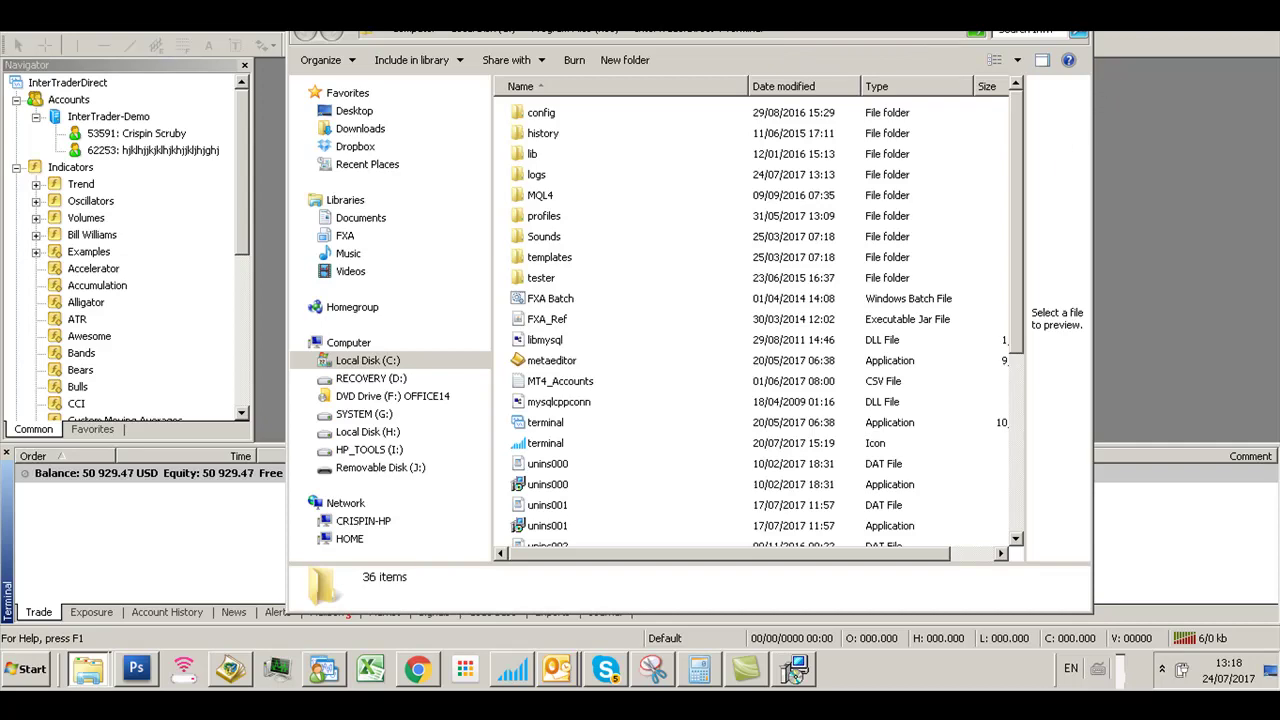
{"action": "left_click", "coordinate": [512, 668]}
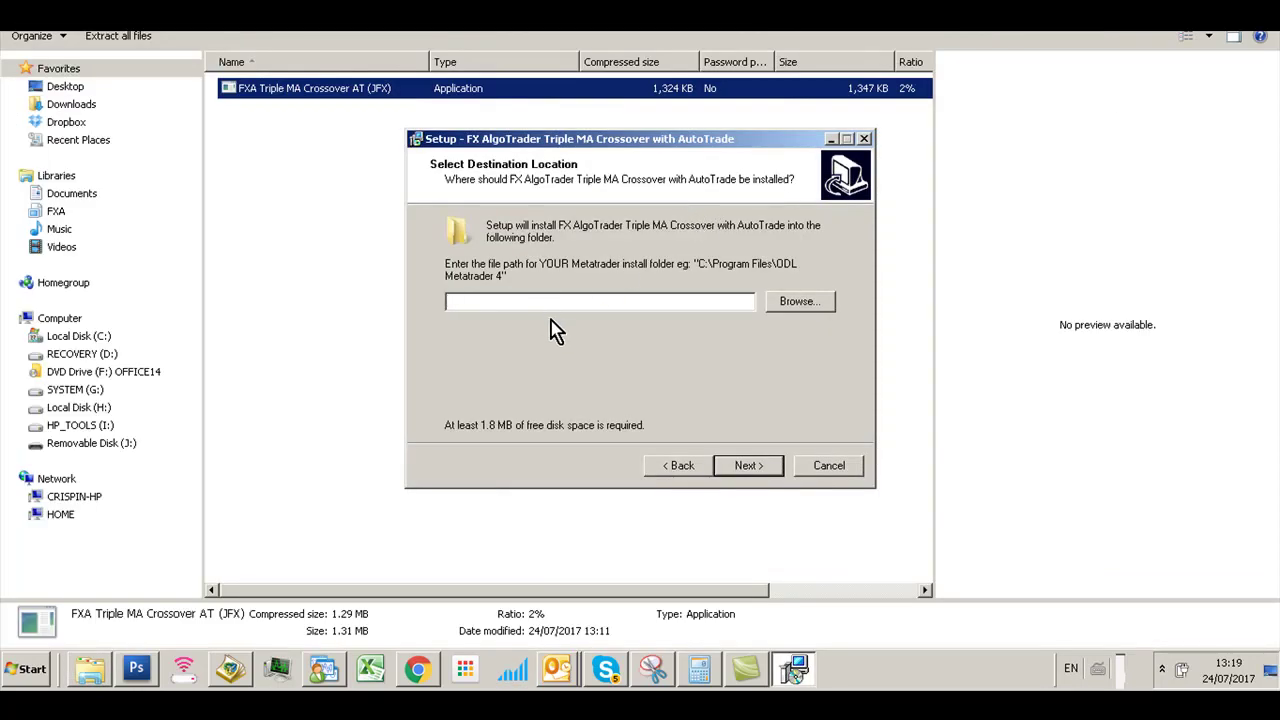
Step: Paste the copied MetaTrader folder path as the destination and complete the installation
{"action": "key", "text": "ctrl+v"}
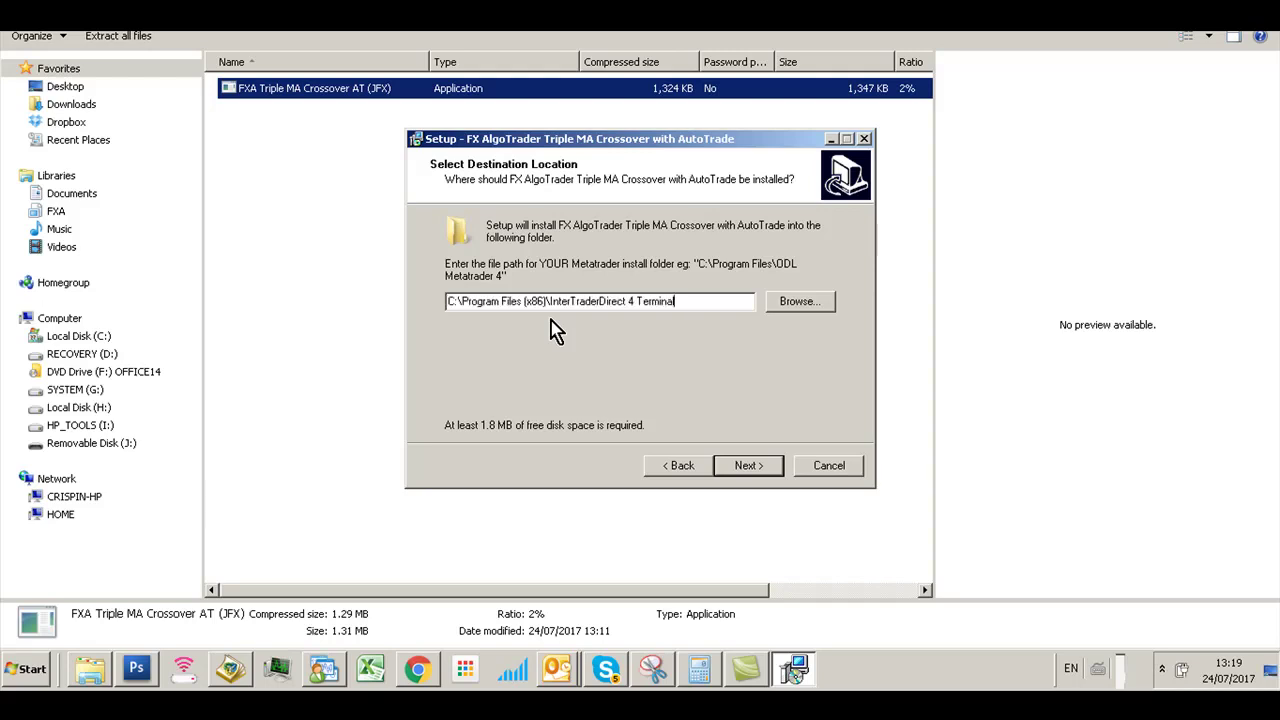
{"action": "left_click", "coordinate": [745, 467]}
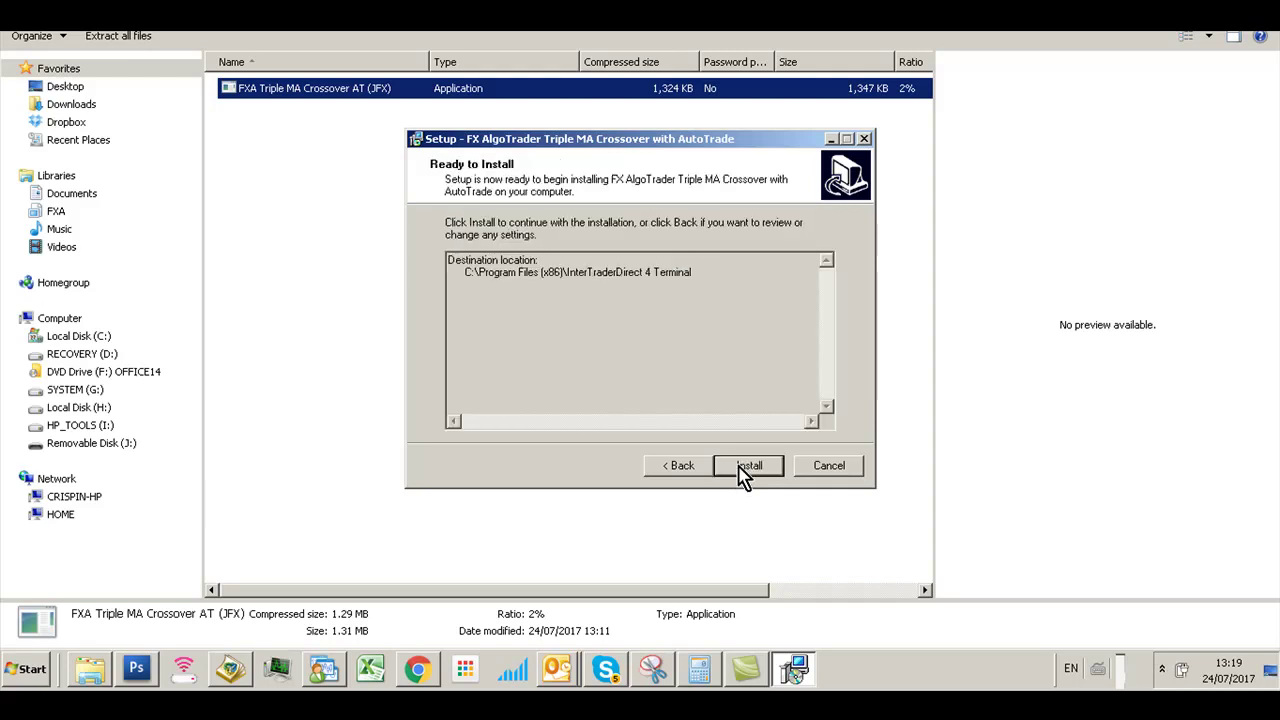
{"action": "left_click", "coordinate": [745, 468]}
{"action": "left_click", "coordinate": [744, 470]}
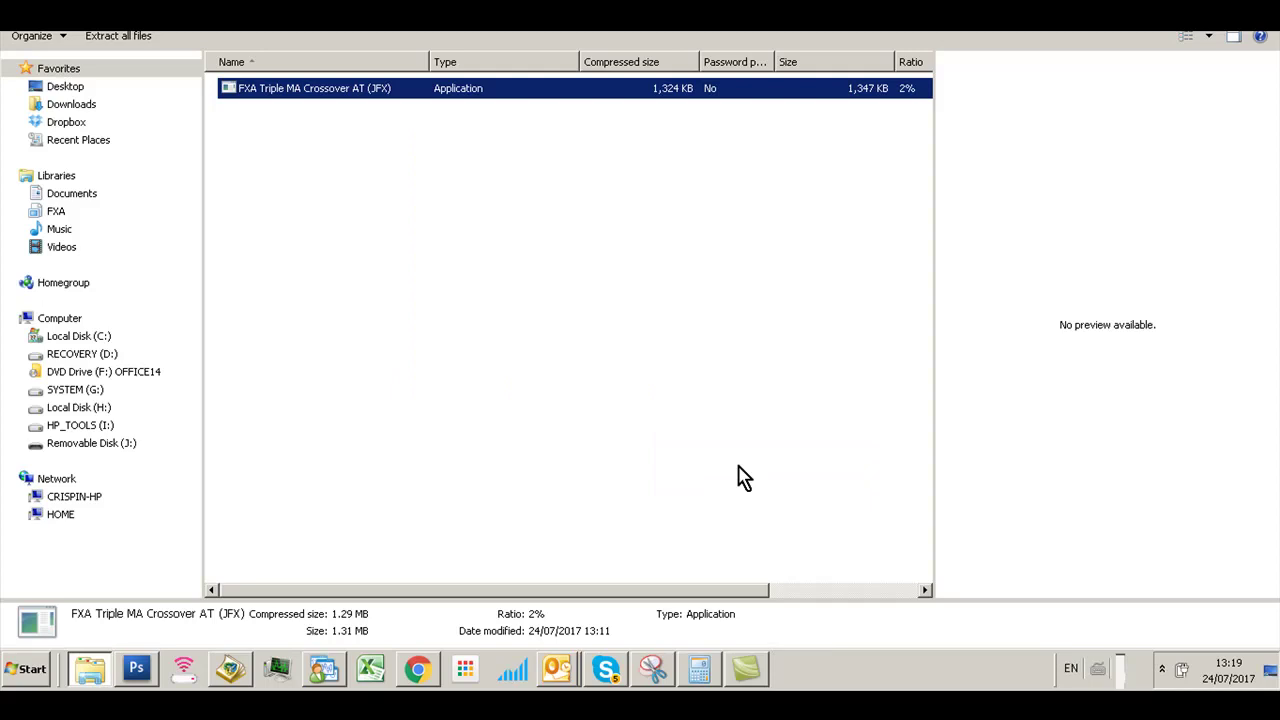
{"action": "left_click", "coordinate": [1265, 12]}
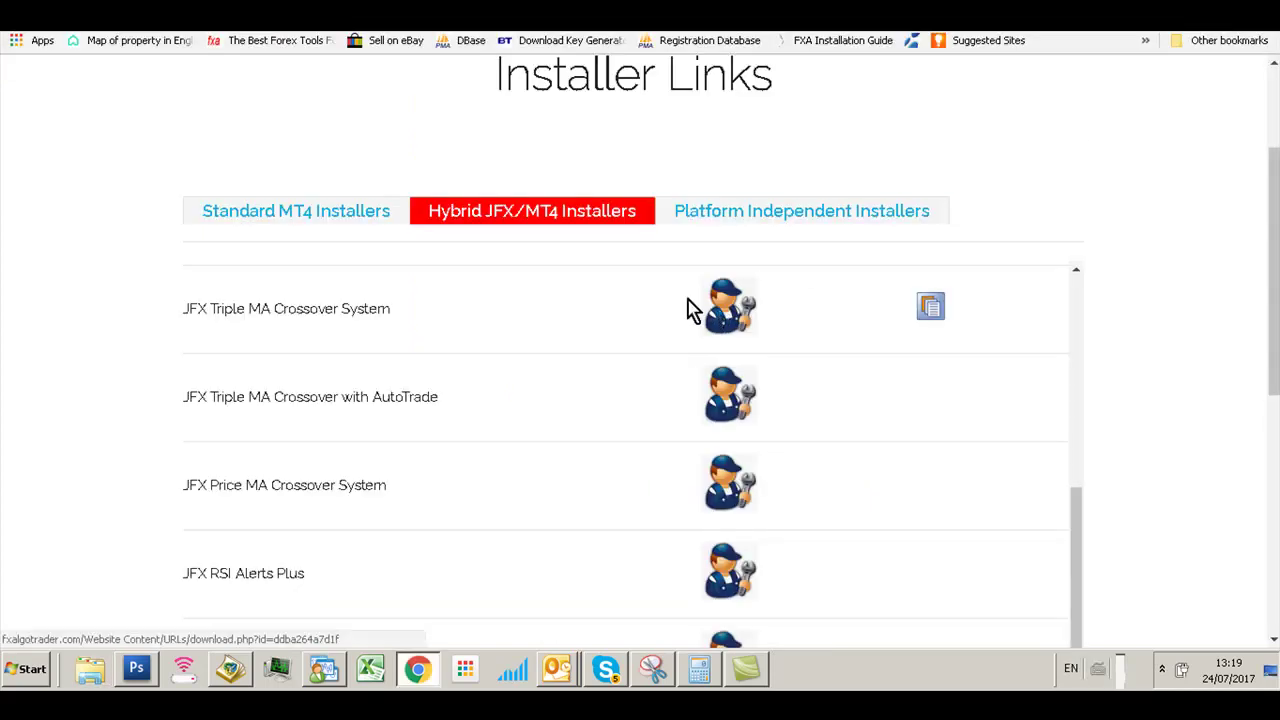
Step: Cycle past the Chrome tabs and switch to the MetaTrader 4 terminal
{"action": "key", "text": "ctrl+Tab"}
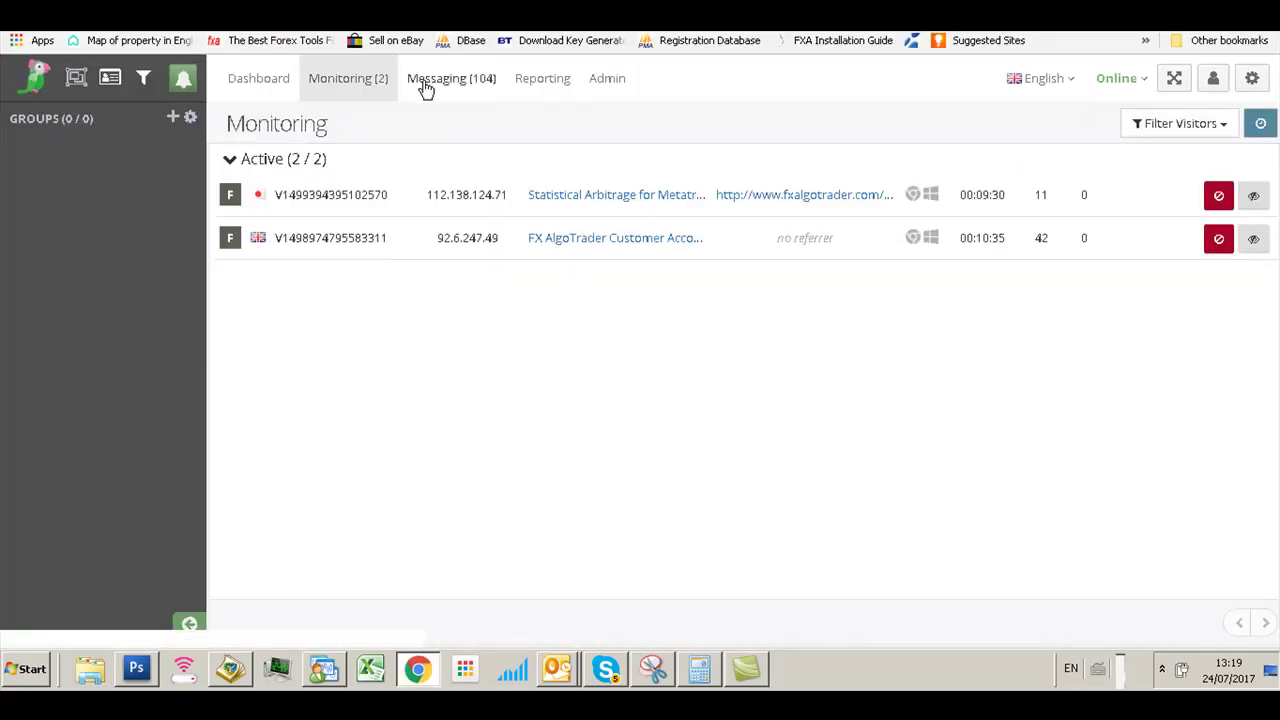
{"action": "key", "text": "ctrl+Tab"}
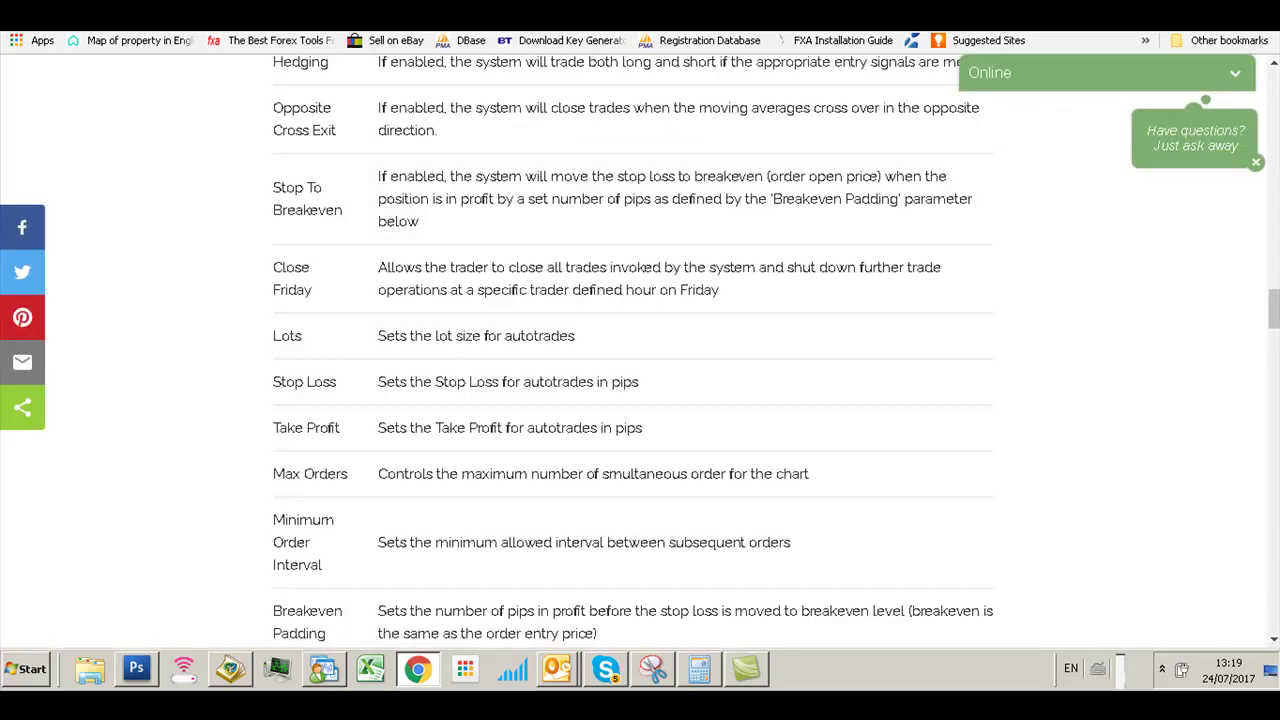
{"action": "key", "text": "alt+Tab"}
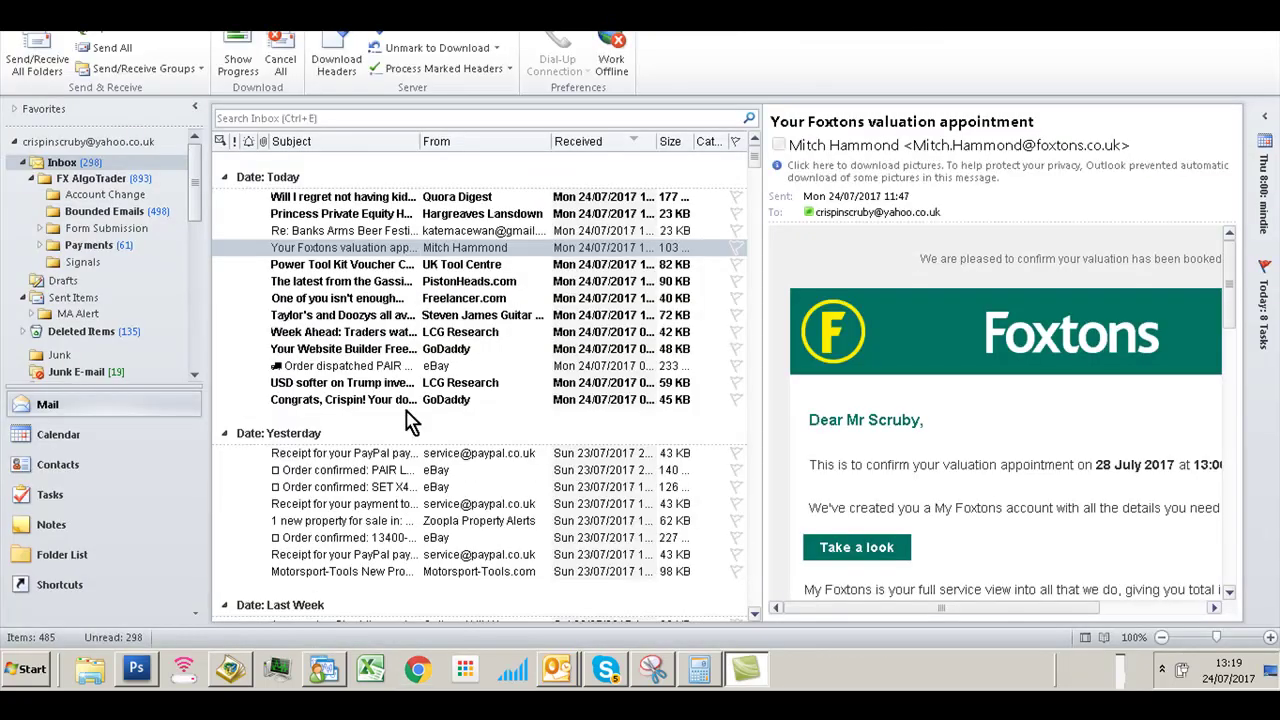
{"action": "left_click", "coordinate": [513, 668]}
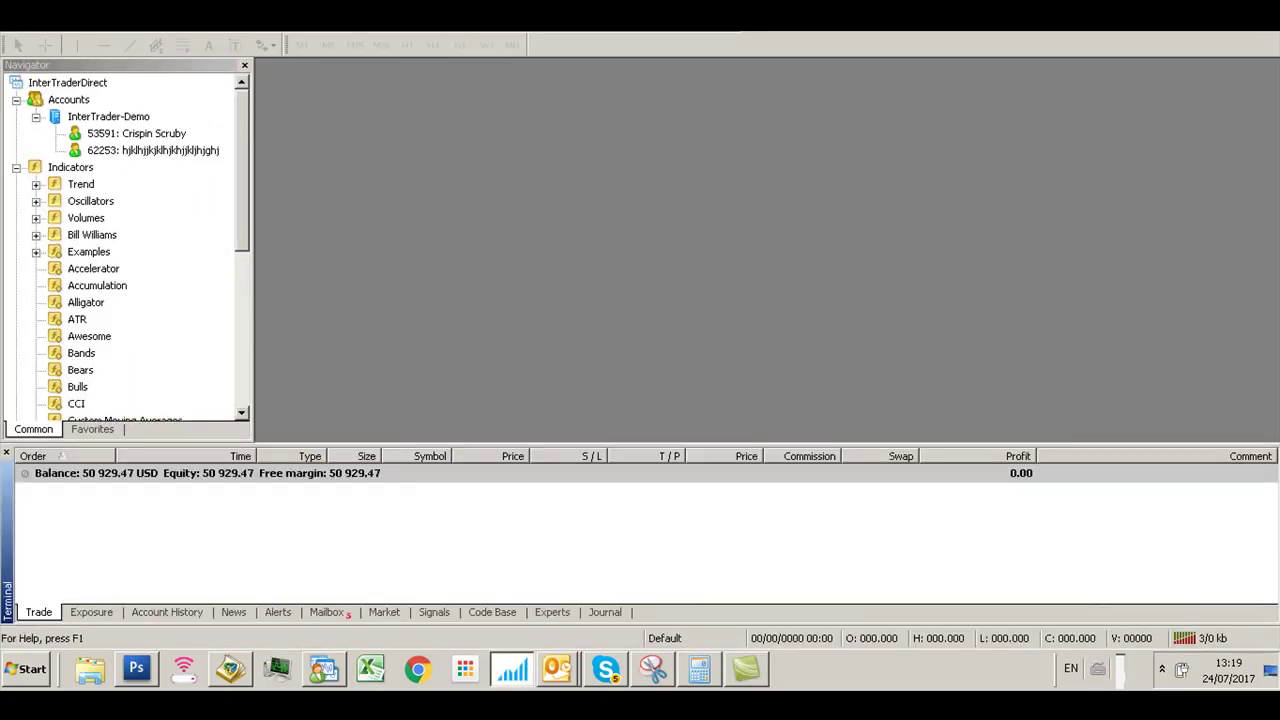
Step: Open a new maximised GBPUSD chart
{"action": "key", "text": "alt+f"}
{"action": "left_click", "coordinate": [60, 34]}
{"action": "left_click", "coordinate": [63, 50]}
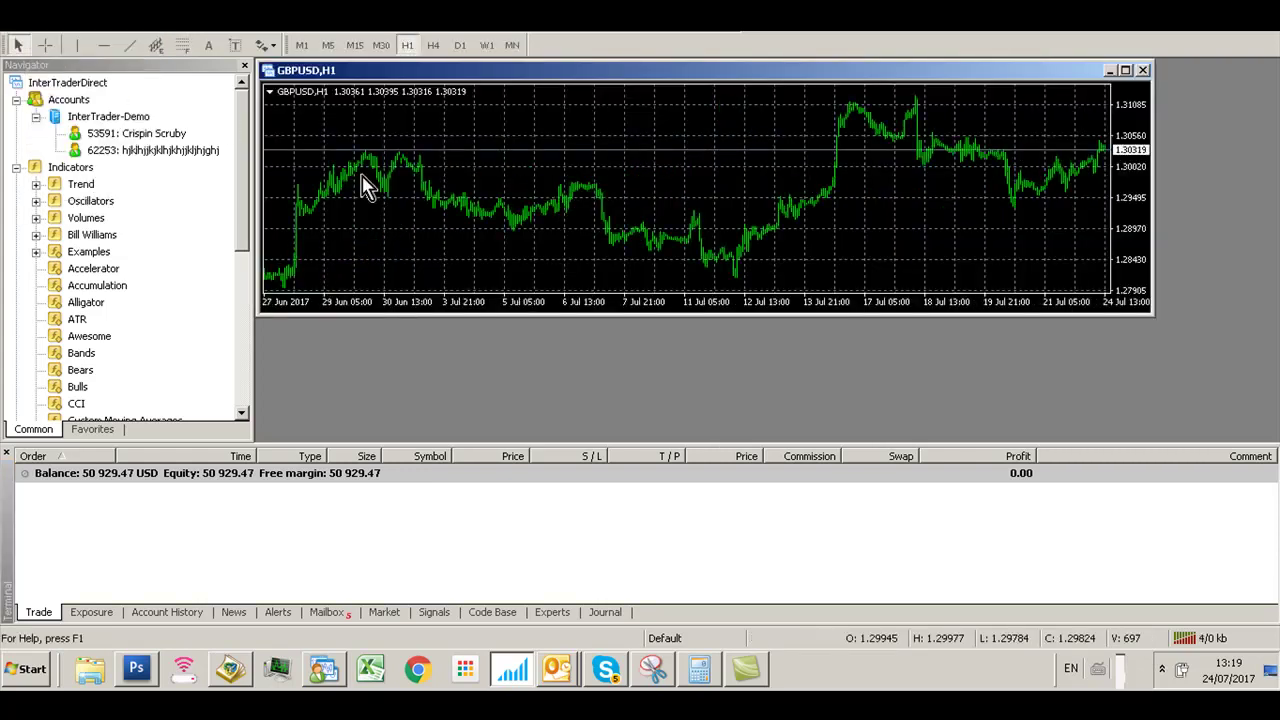
{"action": "left_click", "coordinate": [1125, 70]}
Step: Apply the Black On White colour scheme to the chart and turn off its grid
{"action": "right_click", "coordinate": [647, 172]}
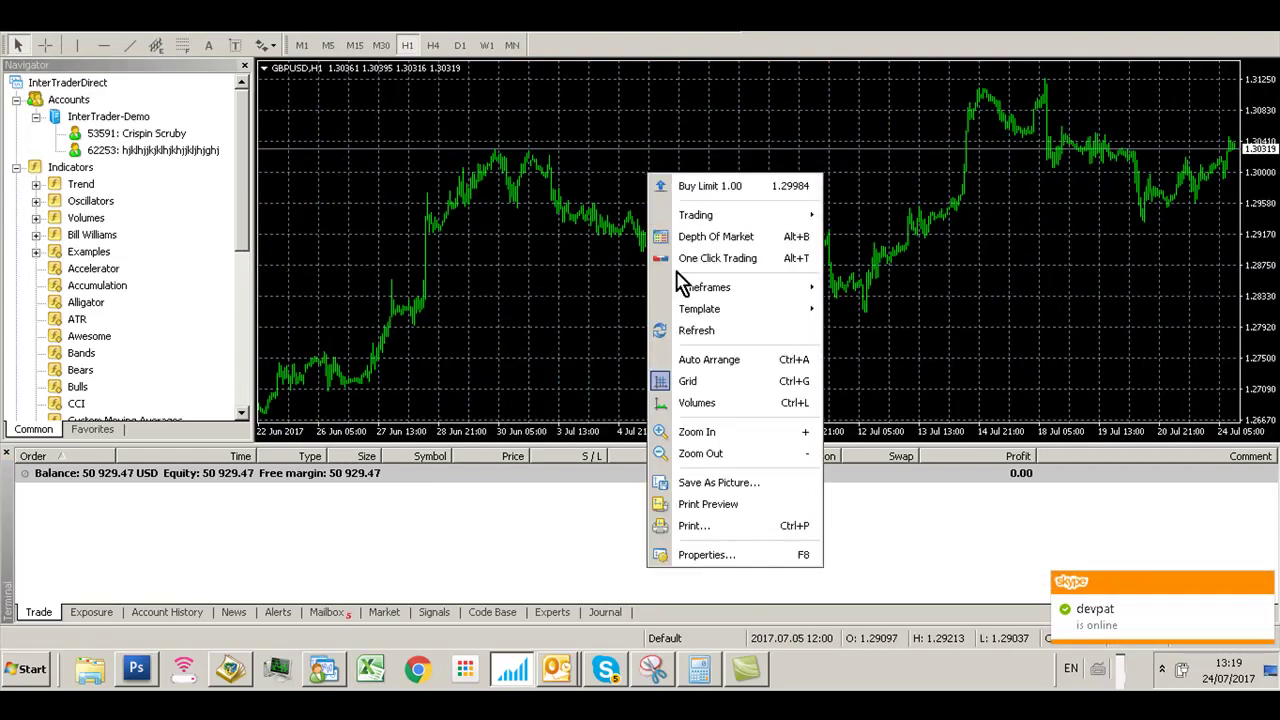
{"action": "left_click", "coordinate": [700, 554]}
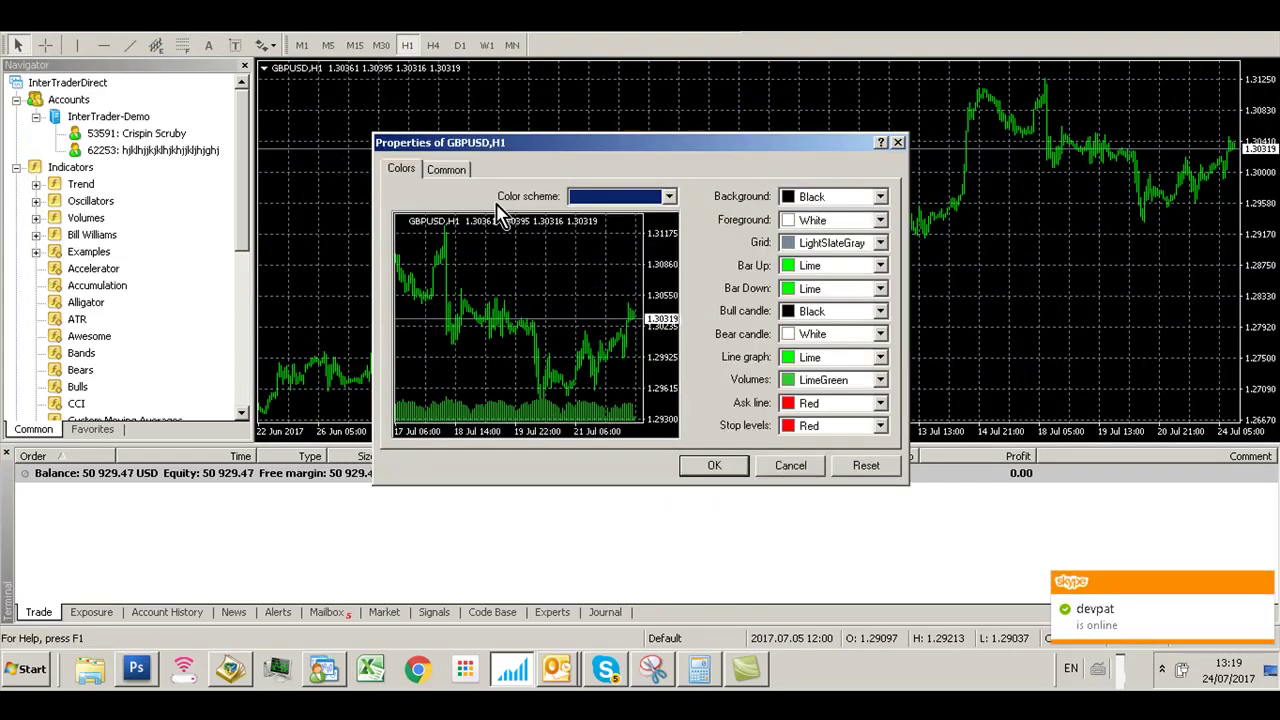
{"action": "left_click", "coordinate": [669, 197]}
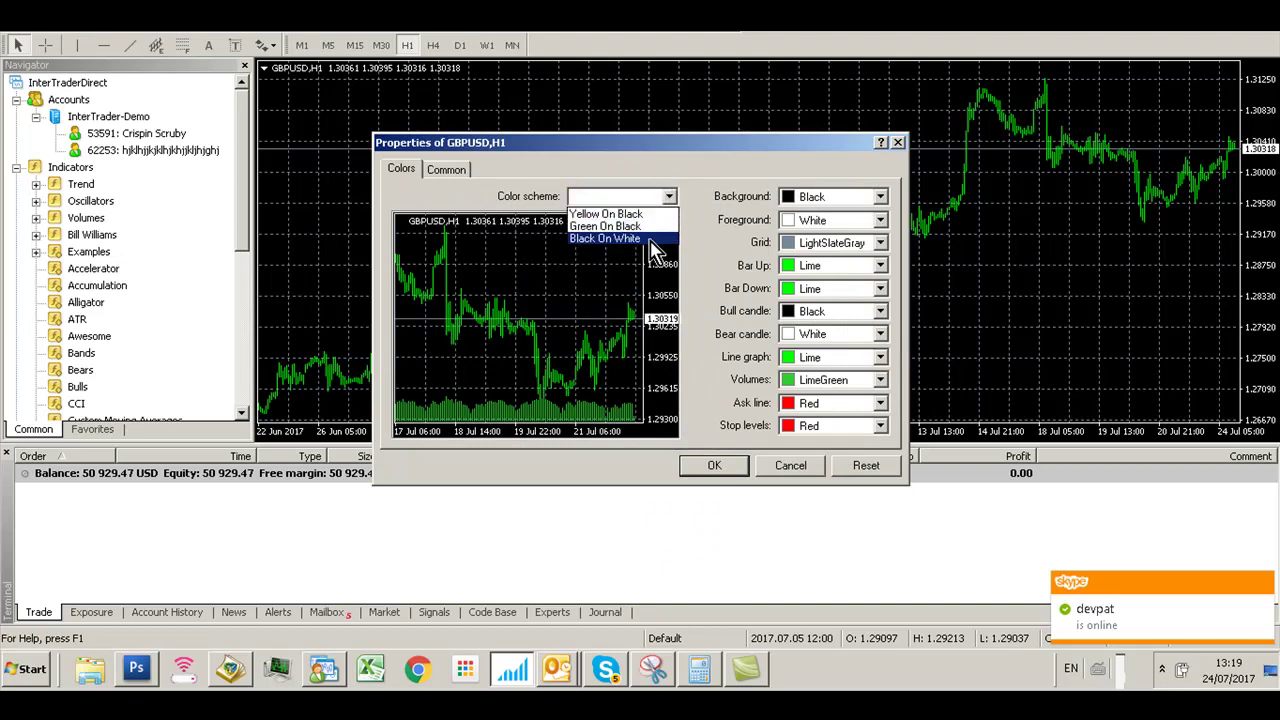
{"action": "left_click", "coordinate": [650, 242]}
{"action": "left_click", "coordinate": [737, 468]}
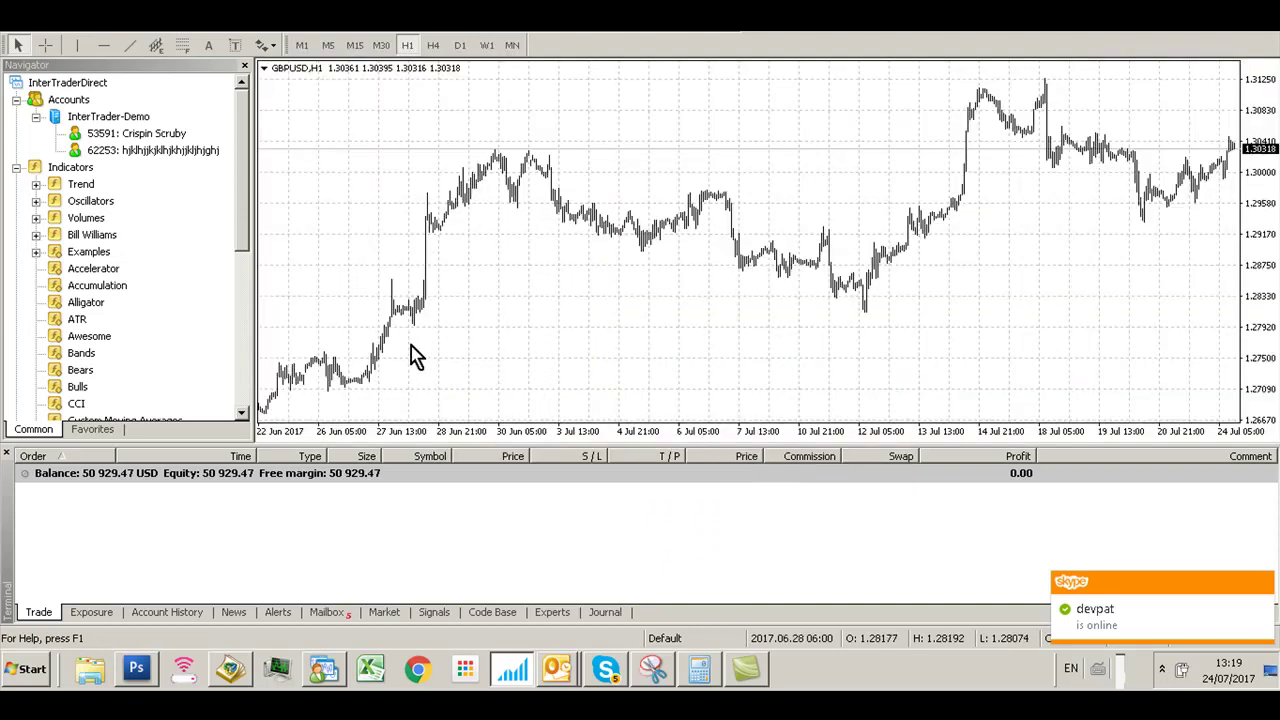
{"action": "right_click", "coordinate": [463, 320]}
{"action": "left_click", "coordinate": [525, 460]}
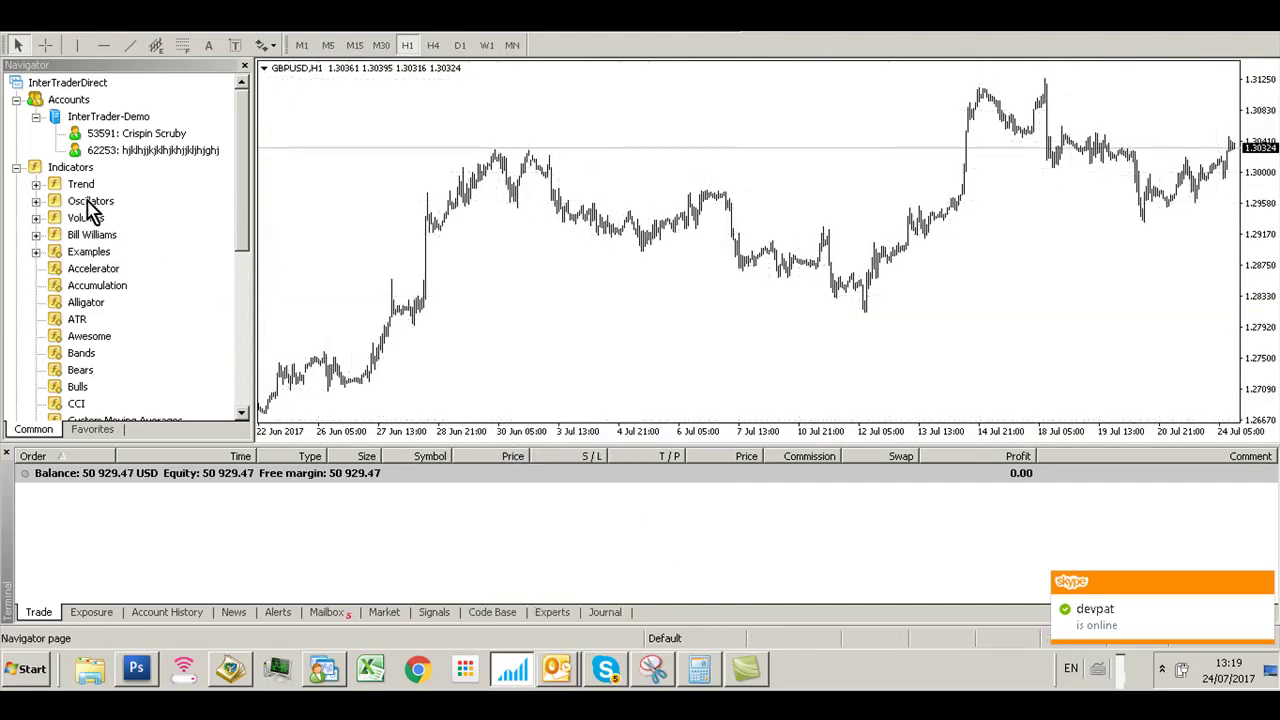
Step: Reopen the Navigator with Ctrl+N and expand the Indicators list
{"action": "left_click", "coordinate": [16, 167]}
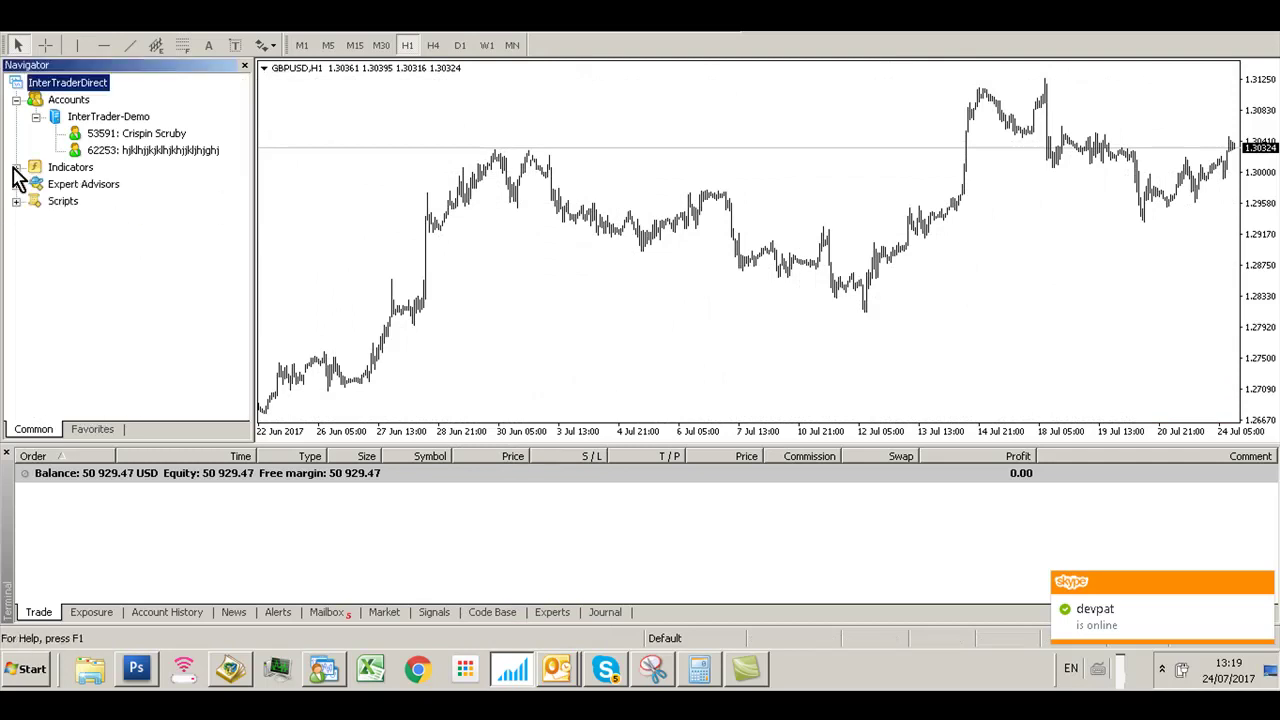
{"action": "left_click", "coordinate": [242, 67]}
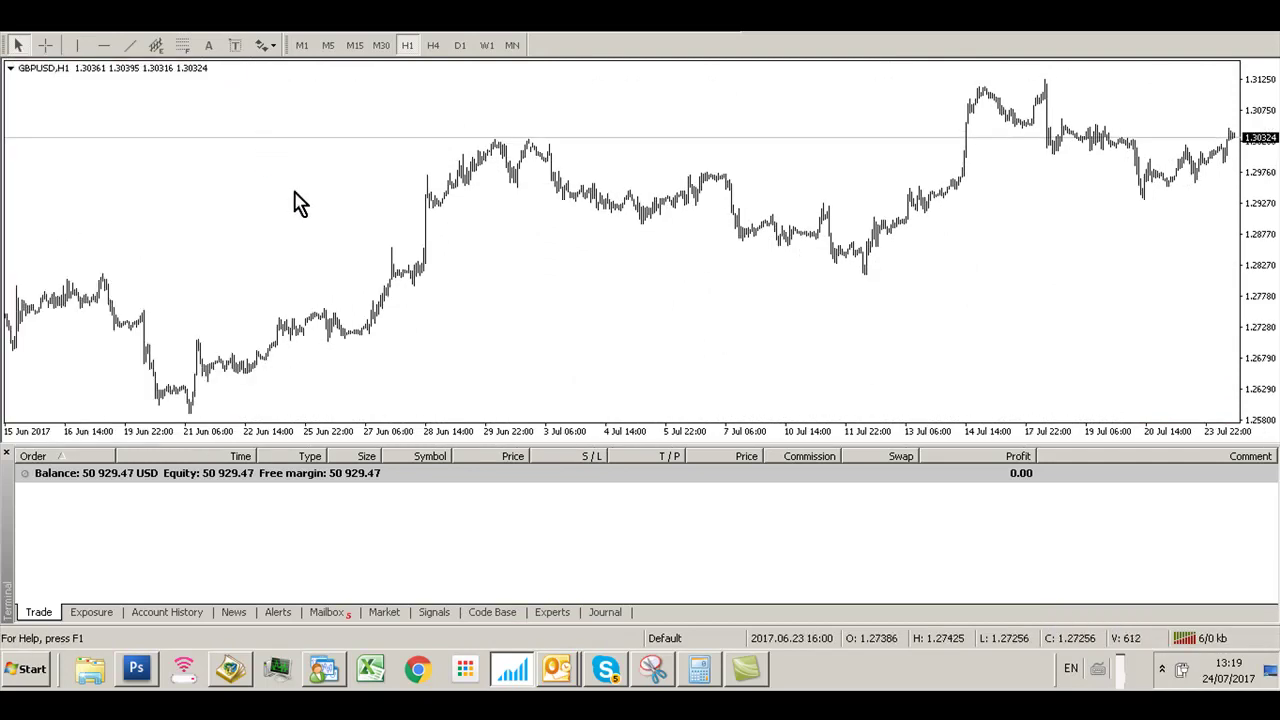
{"action": "key", "text": "ctrl+n"}
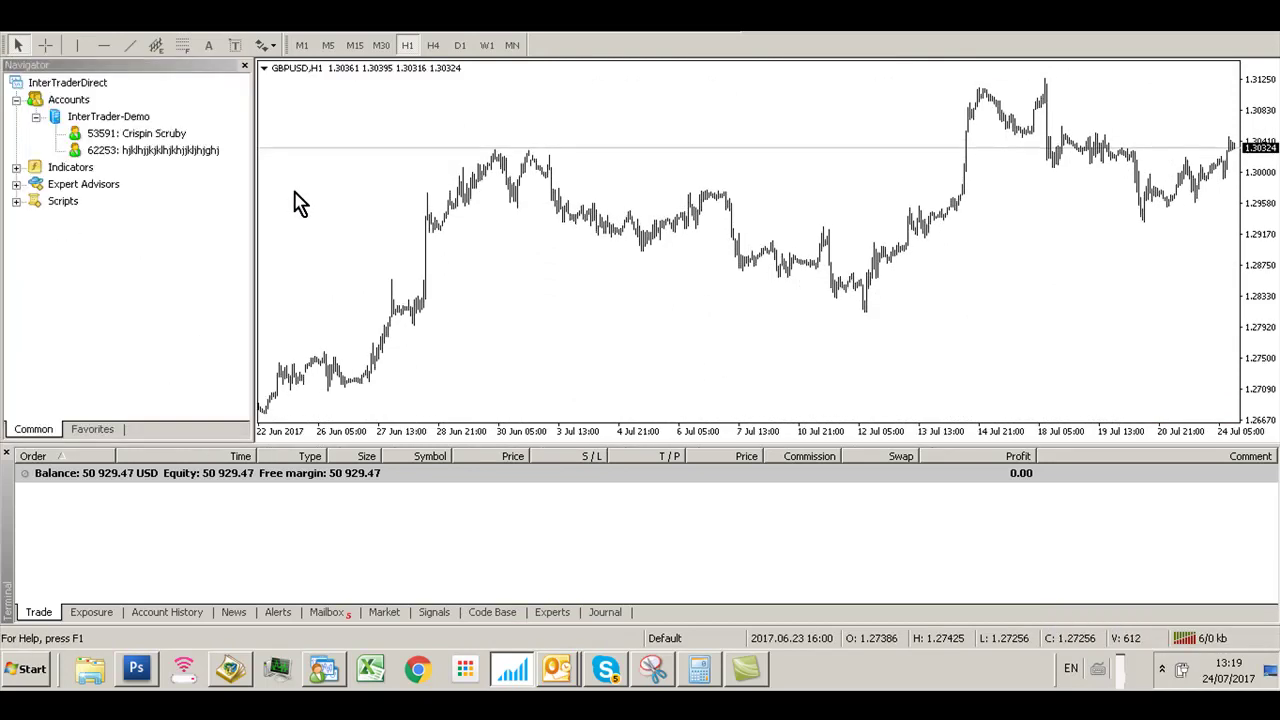
{"action": "left_click", "coordinate": [17, 170]}
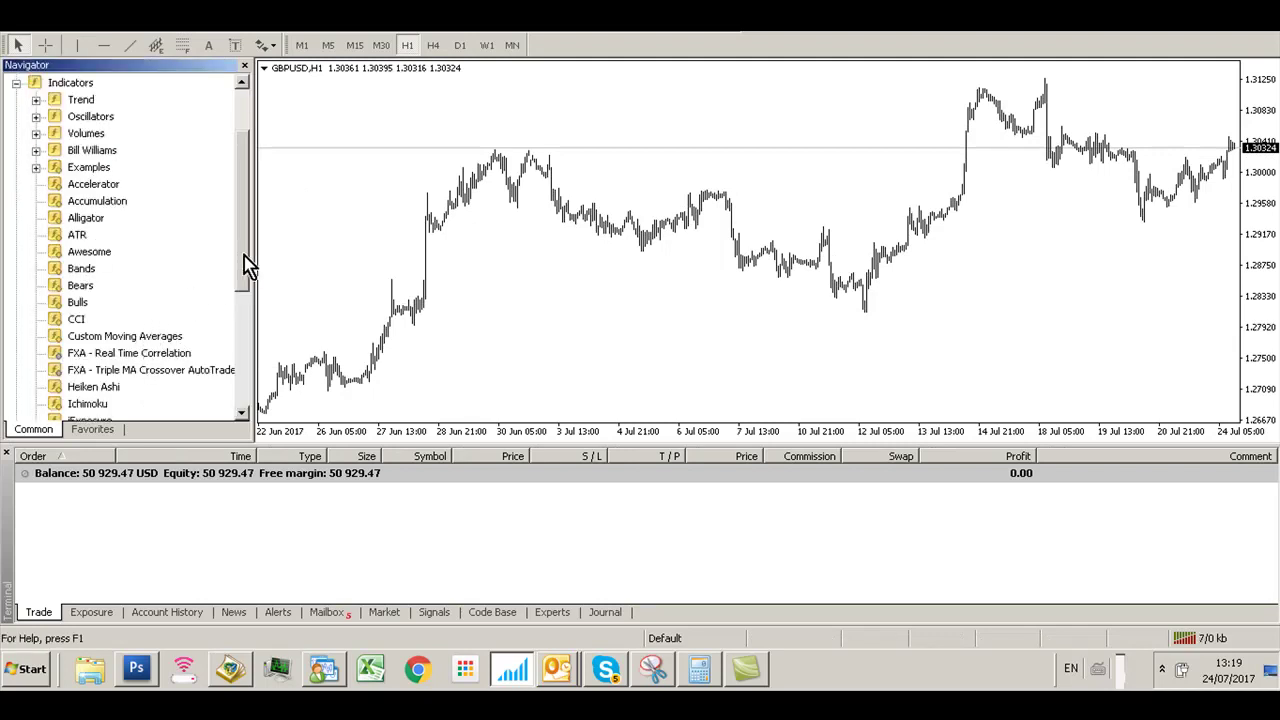
{"action": "left_click_drag", "start_coordinate": [243, 266], "coordinate": [245, 305]}
Step: Add FXA - Triple MA Crossover AutoTrade to the chart with external experts imports allowed
{"action": "left_click", "coordinate": [128, 288]}
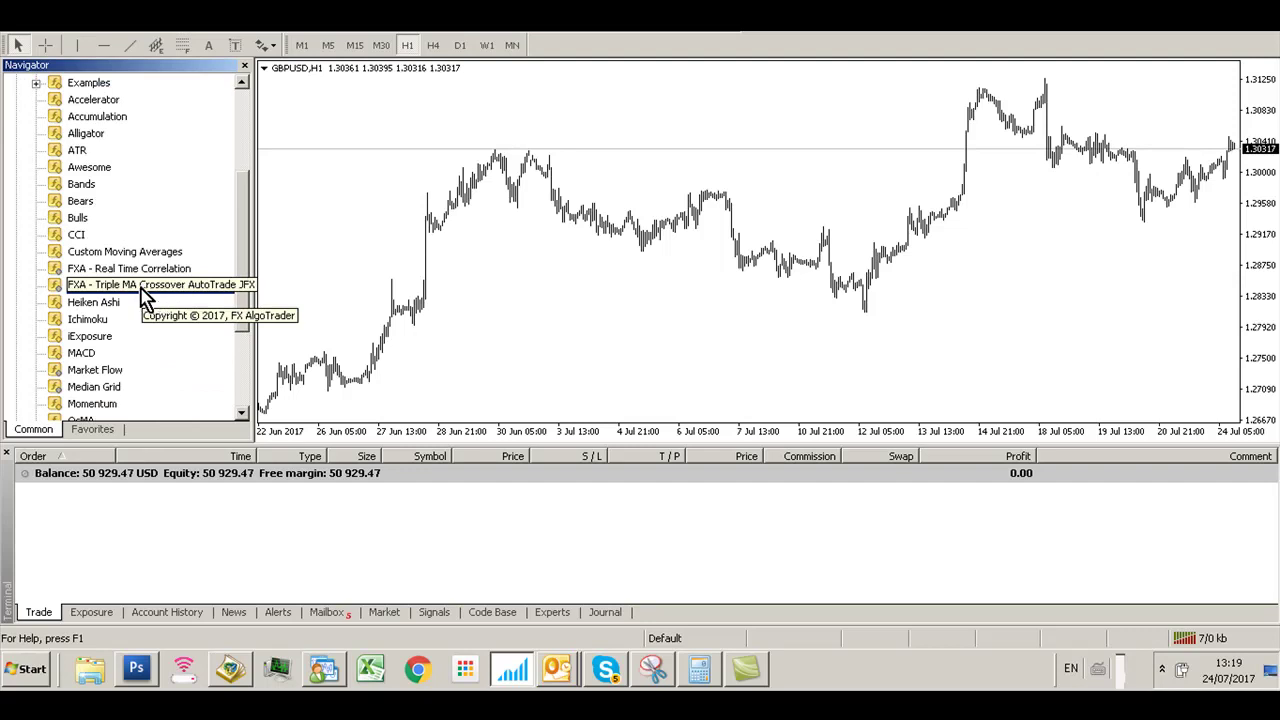
{"action": "left_click_drag", "start_coordinate": [143, 290], "coordinate": [337, 282]}
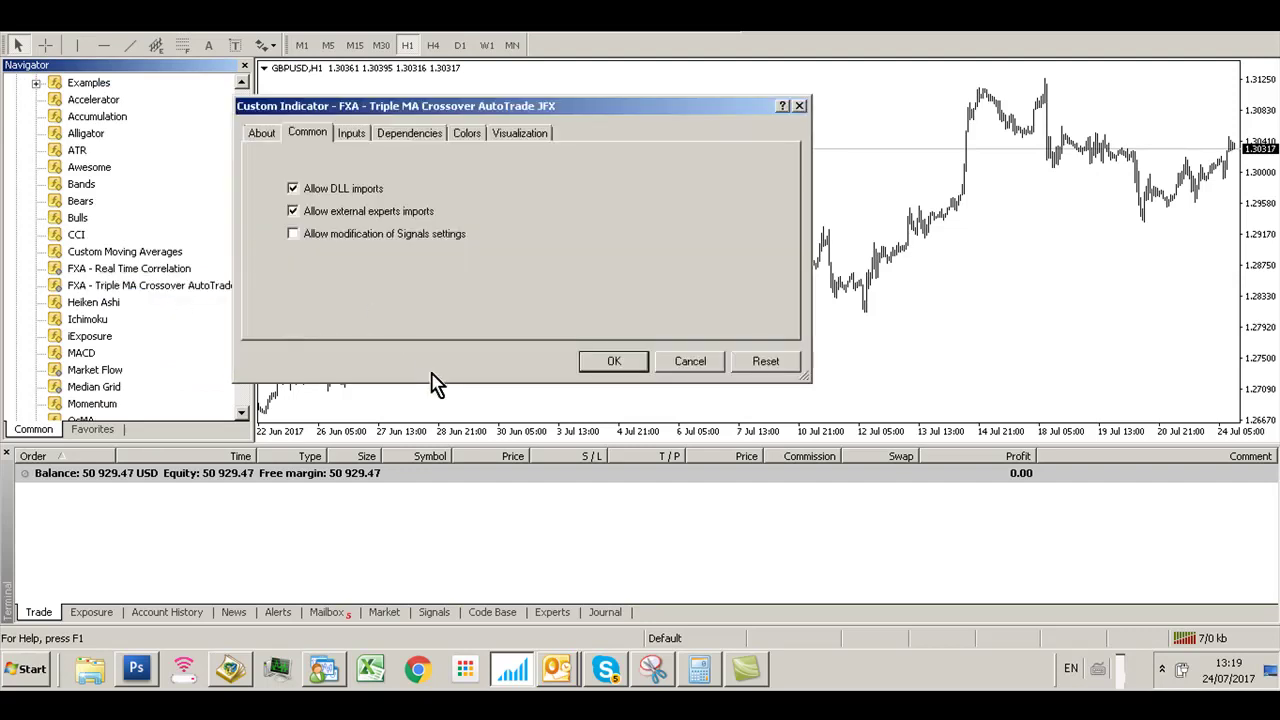
{"action": "left_click", "coordinate": [291, 210]}
{"action": "left_click", "coordinate": [268, 133]}
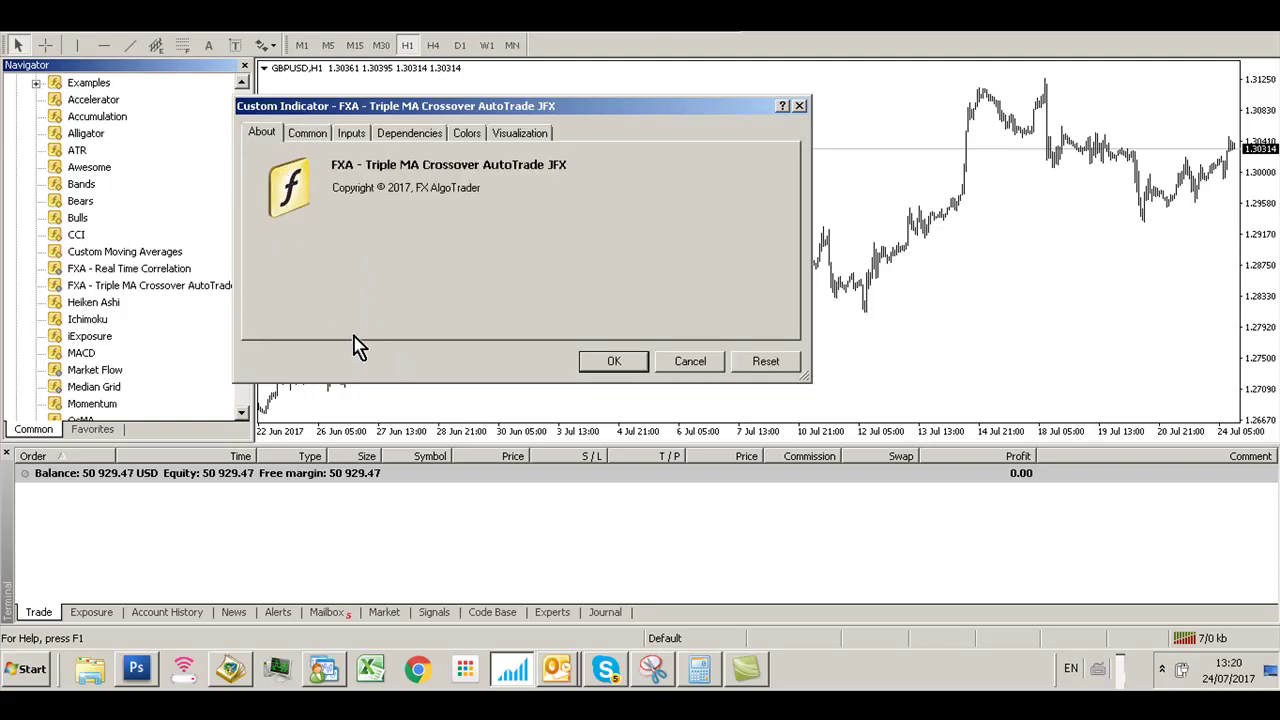
{"action": "left_click", "coordinate": [608, 362]}
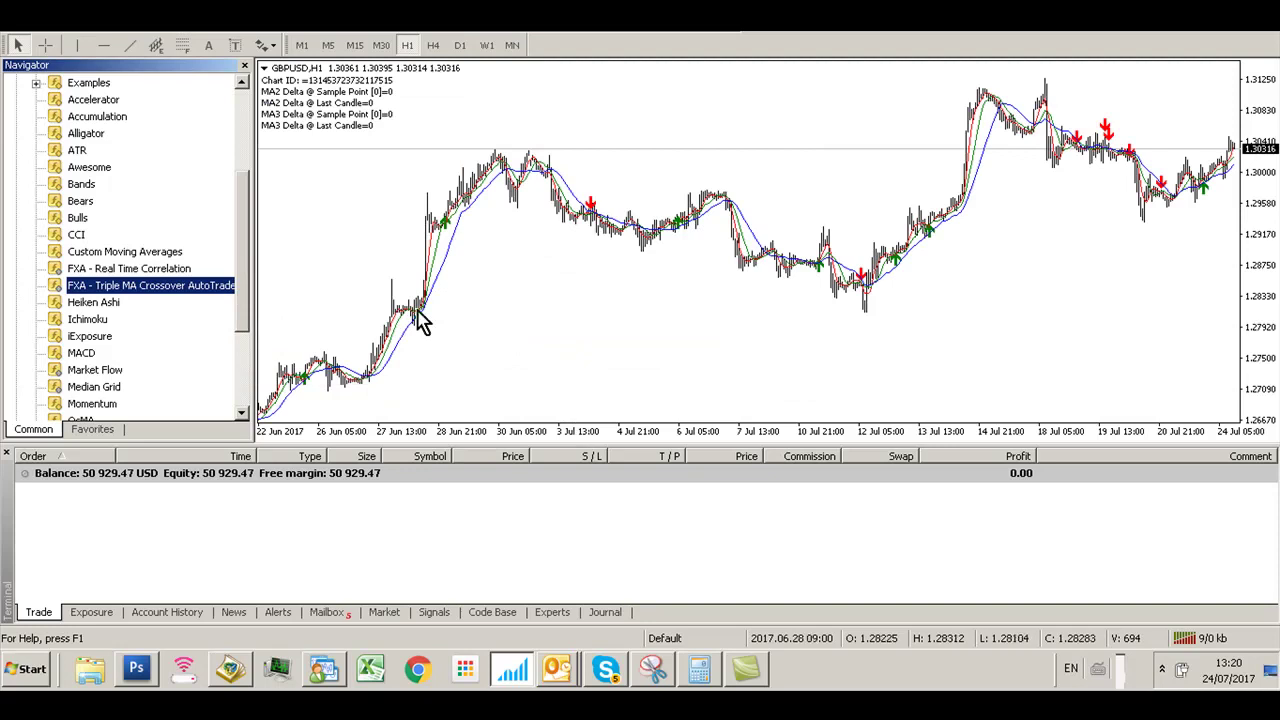
Step: Expand Expert Advisors in the Navigator and select FXA - Triple MA AutoTrade
{"action": "left_click_drag", "start_coordinate": [242, 268], "coordinate": [245, 375]}
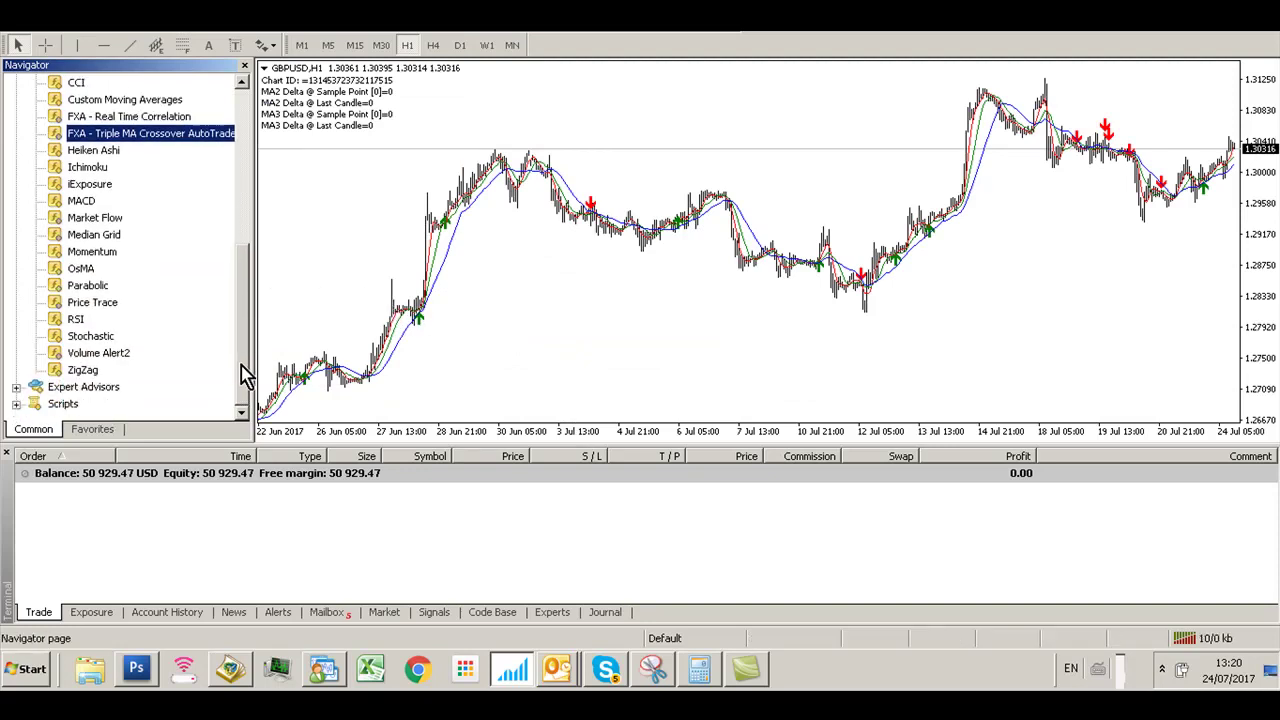
{"action": "left_click", "coordinate": [17, 388]}
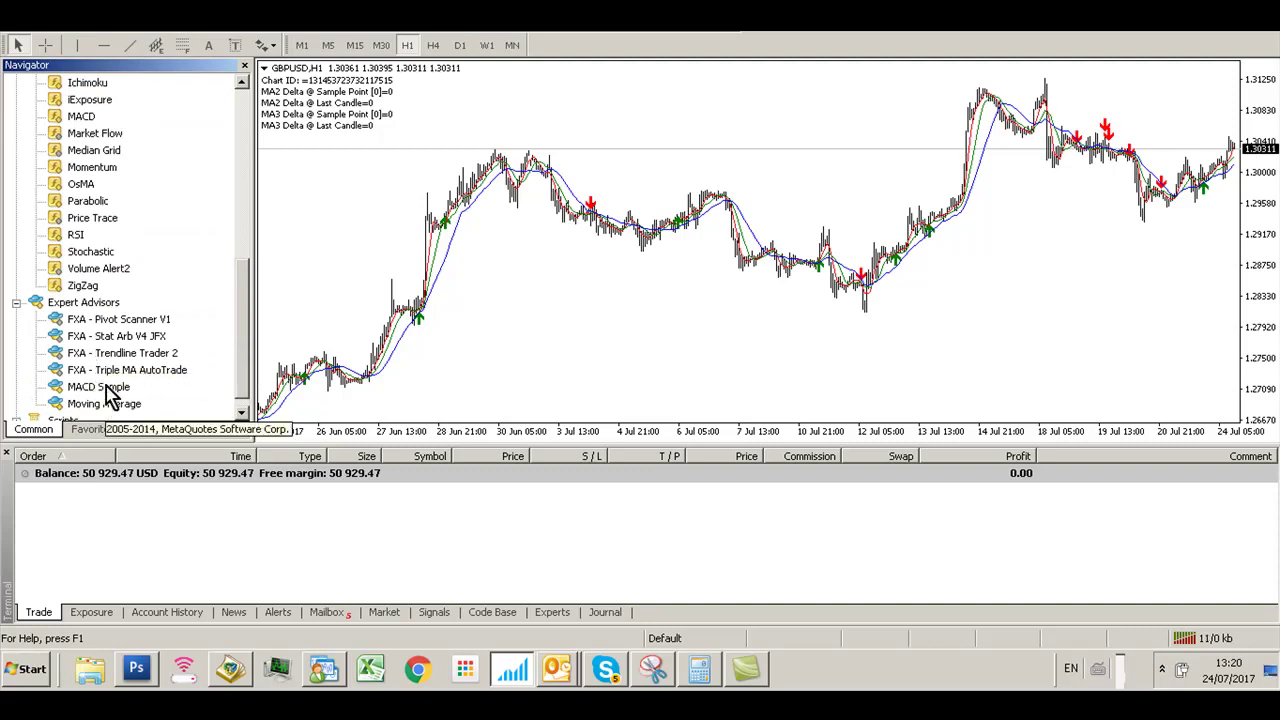
{"action": "left_click", "coordinate": [96, 371]}
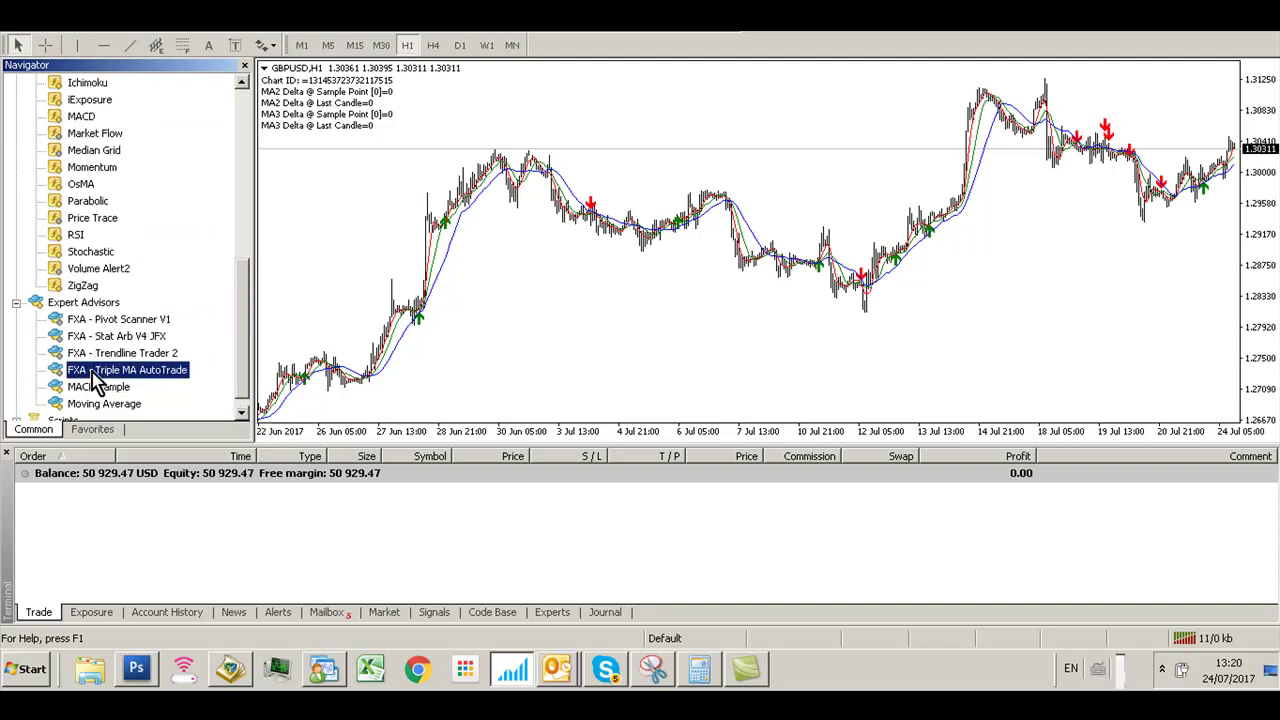
Step: Attach the FXA - Triple MA AutoTrade expert to the chart, then zoom in and shift the chart
{"action": "left_click_drag", "start_coordinate": [103, 380], "coordinate": [754, 250]}
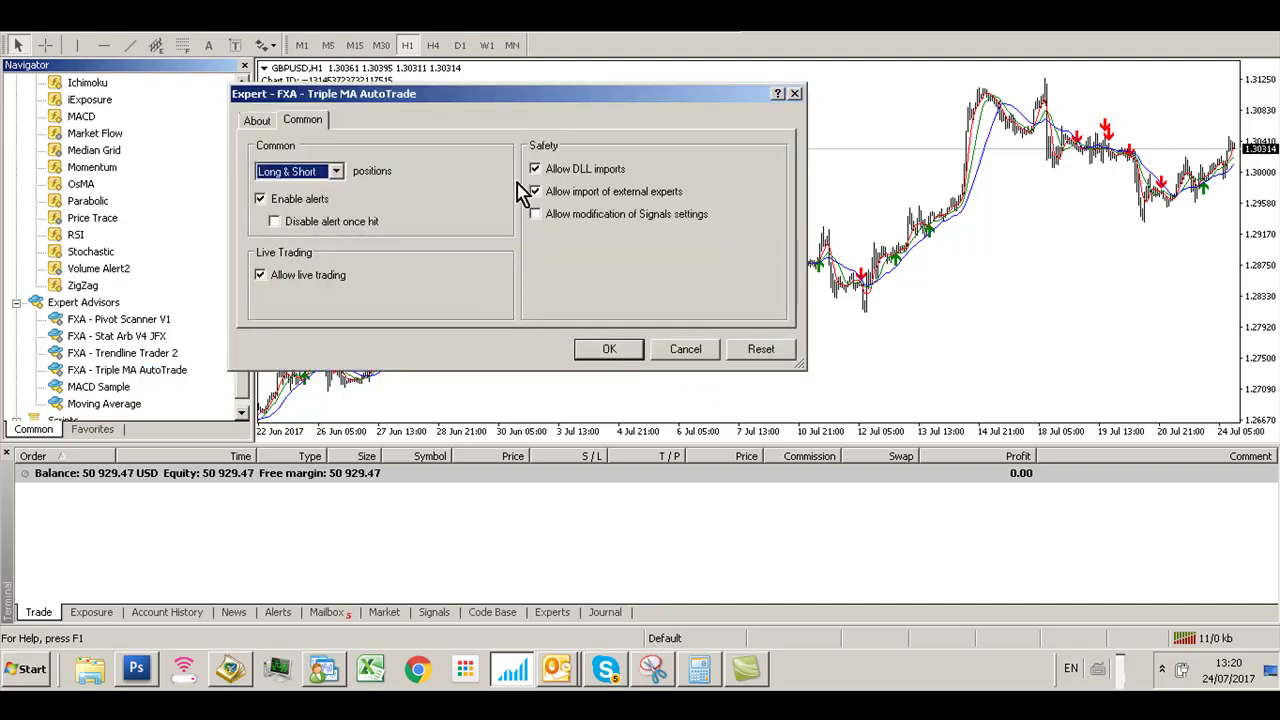
{"action": "double_click", "coordinate": [535, 169]}
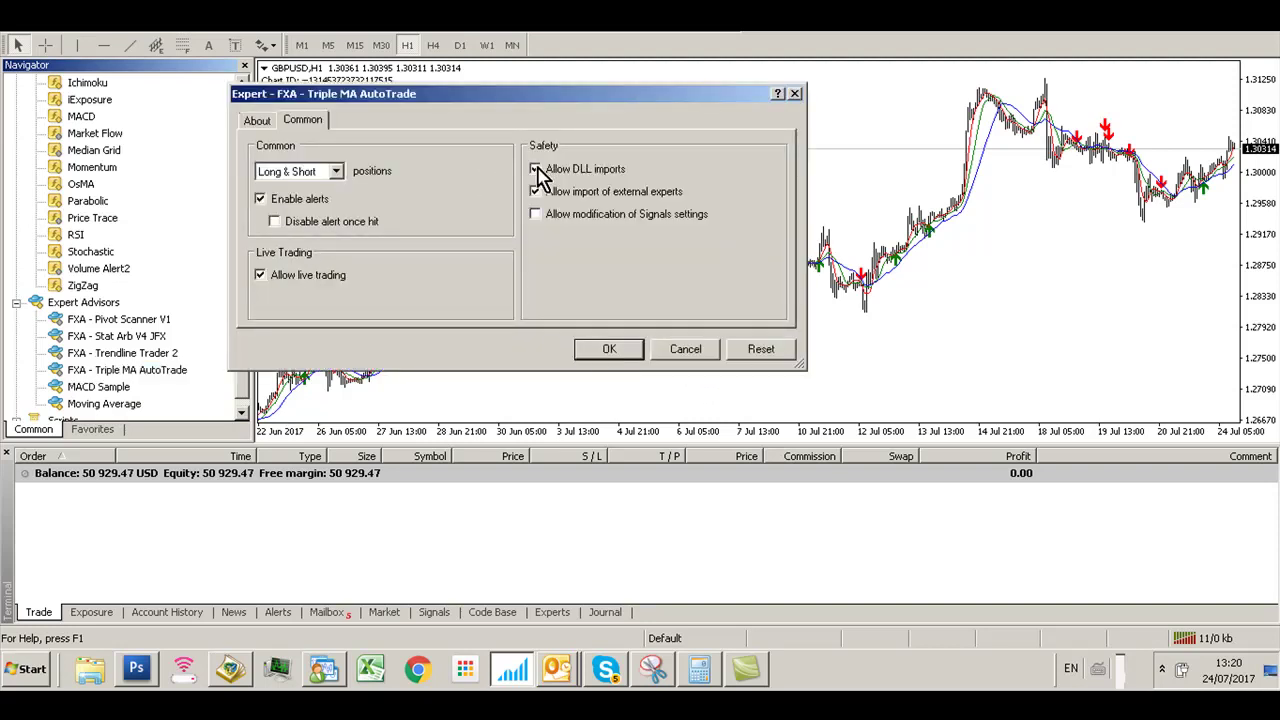
{"action": "left_click", "coordinate": [608, 350]}
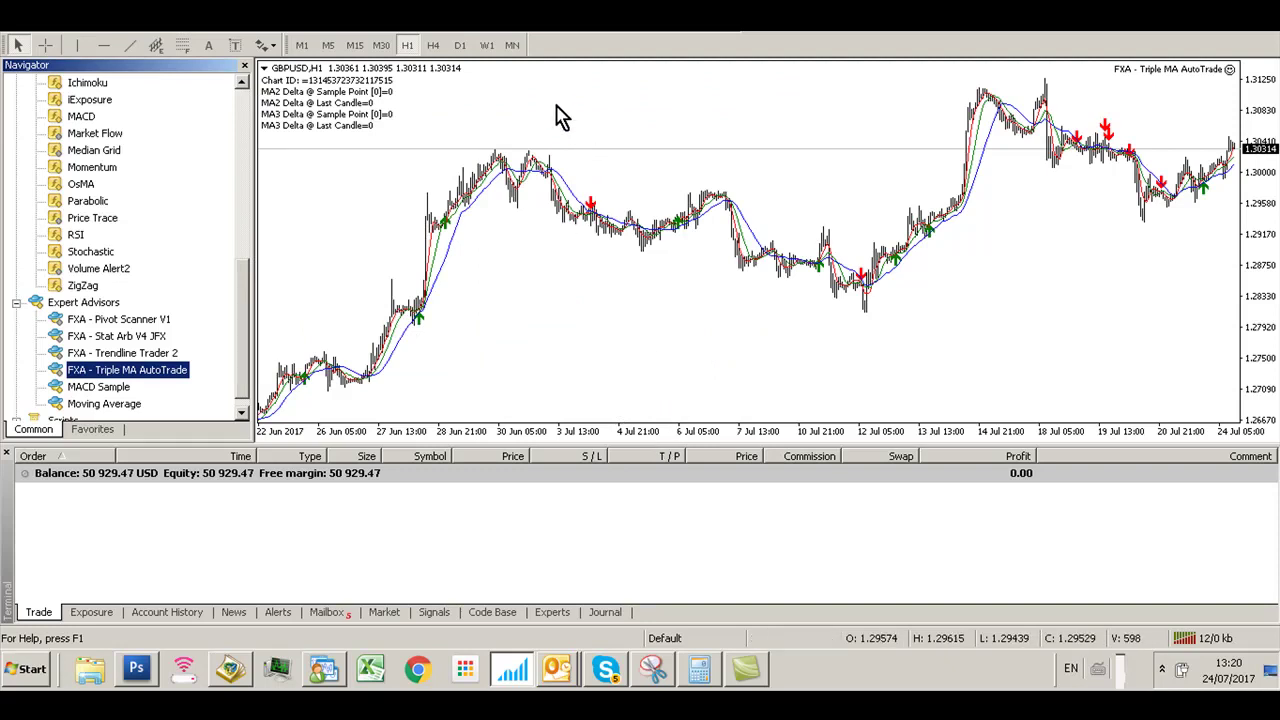
{"action": "left_click", "coordinate": [548, 45]}
{"action": "left_click", "coordinate": [621, 44]}
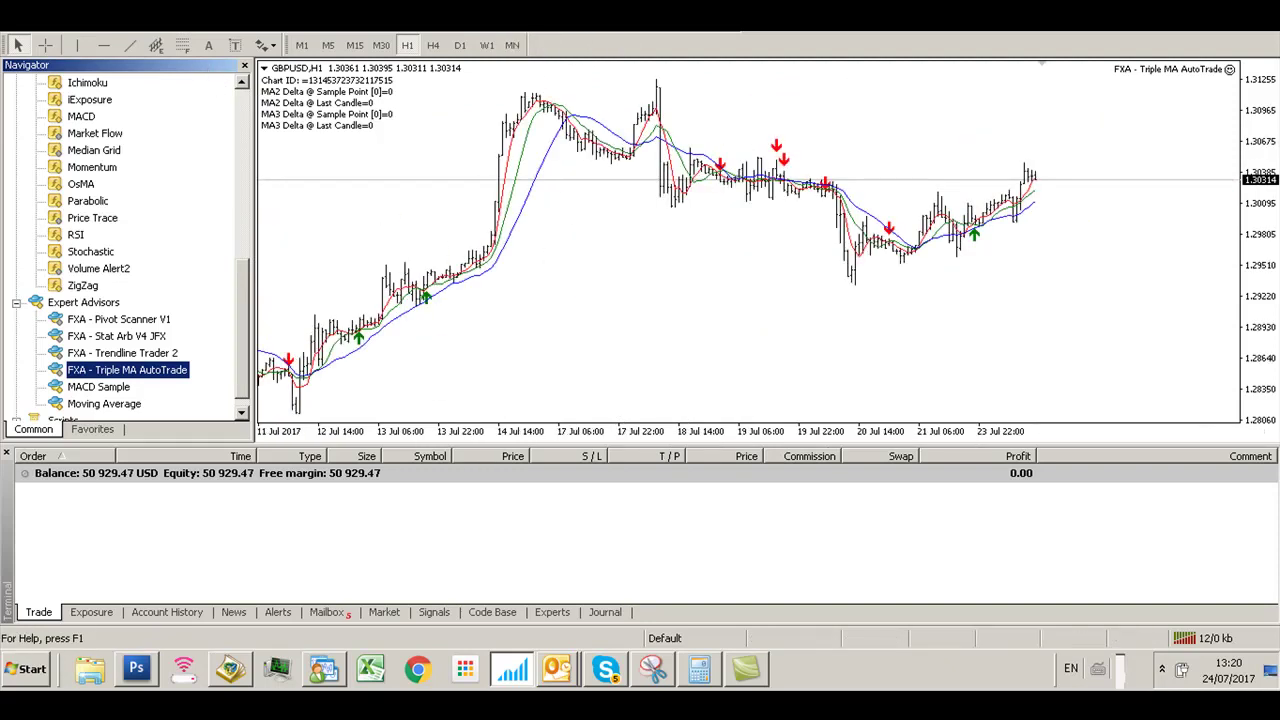
Step: Launch FXA_JFX_Interface from the terminal's data folder
{"action": "left_click", "coordinate": [22, 18]}
{"action": "left_click", "coordinate": [88, 176]}
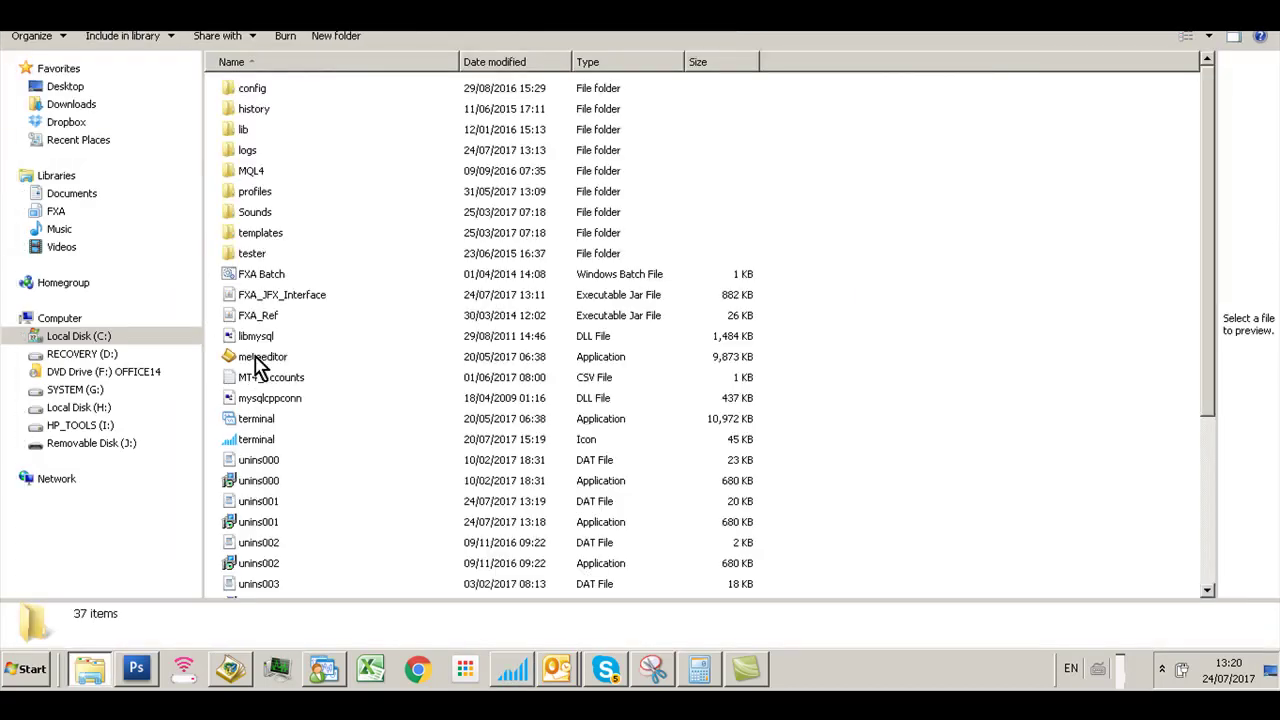
{"action": "left_click", "coordinate": [252, 298]}
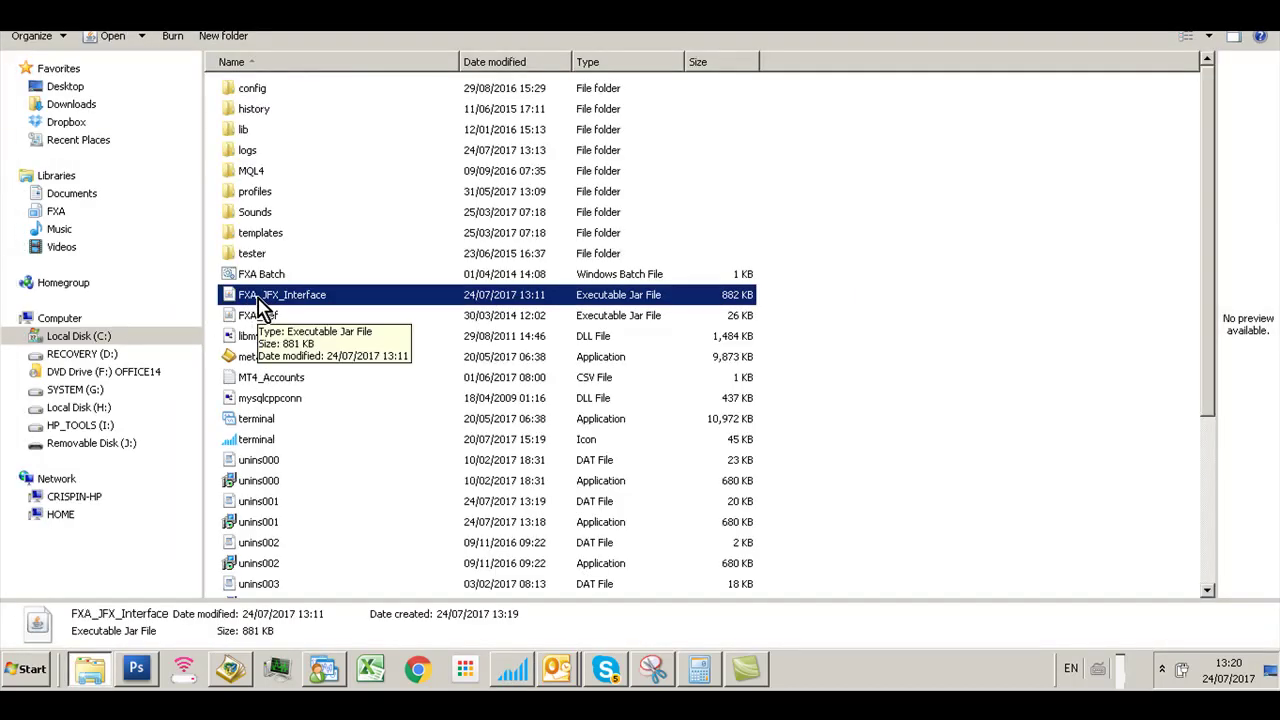
{"action": "double_click", "coordinate": [263, 300]}
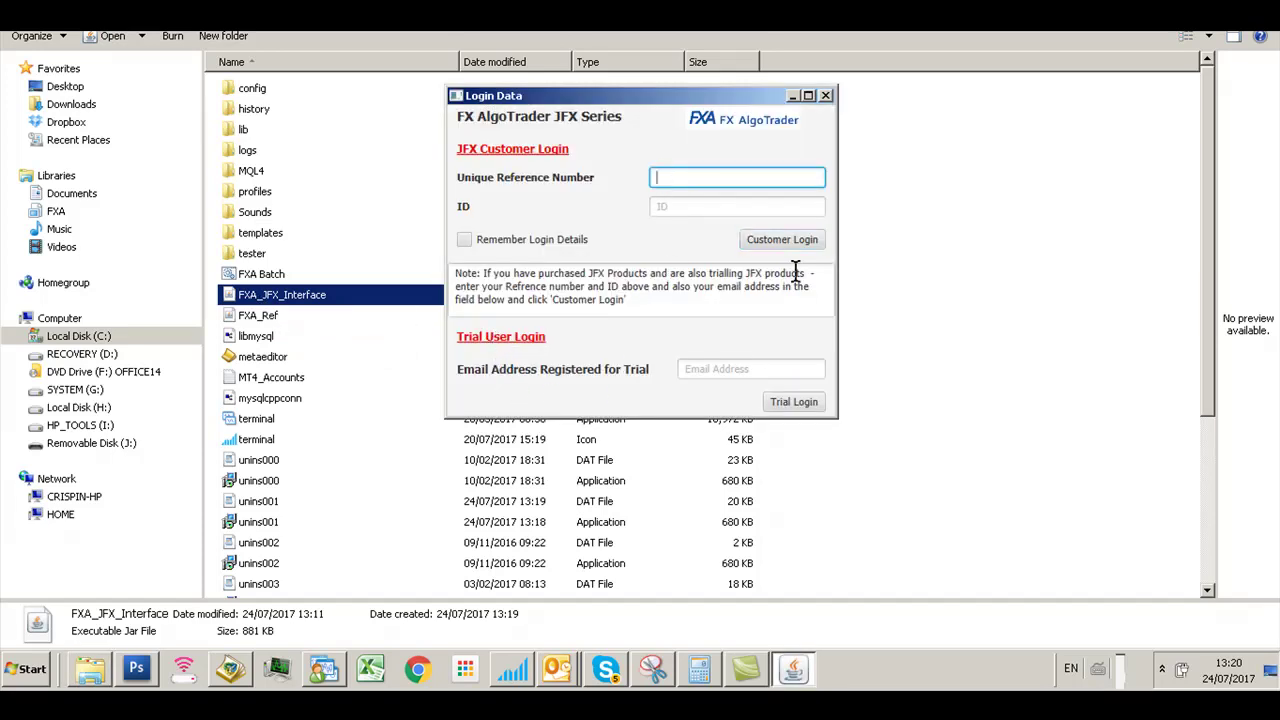
Step: Enter the unique reference number and customer ID, remember login details, and log in as customer
{"action": "type", "text": "1"}
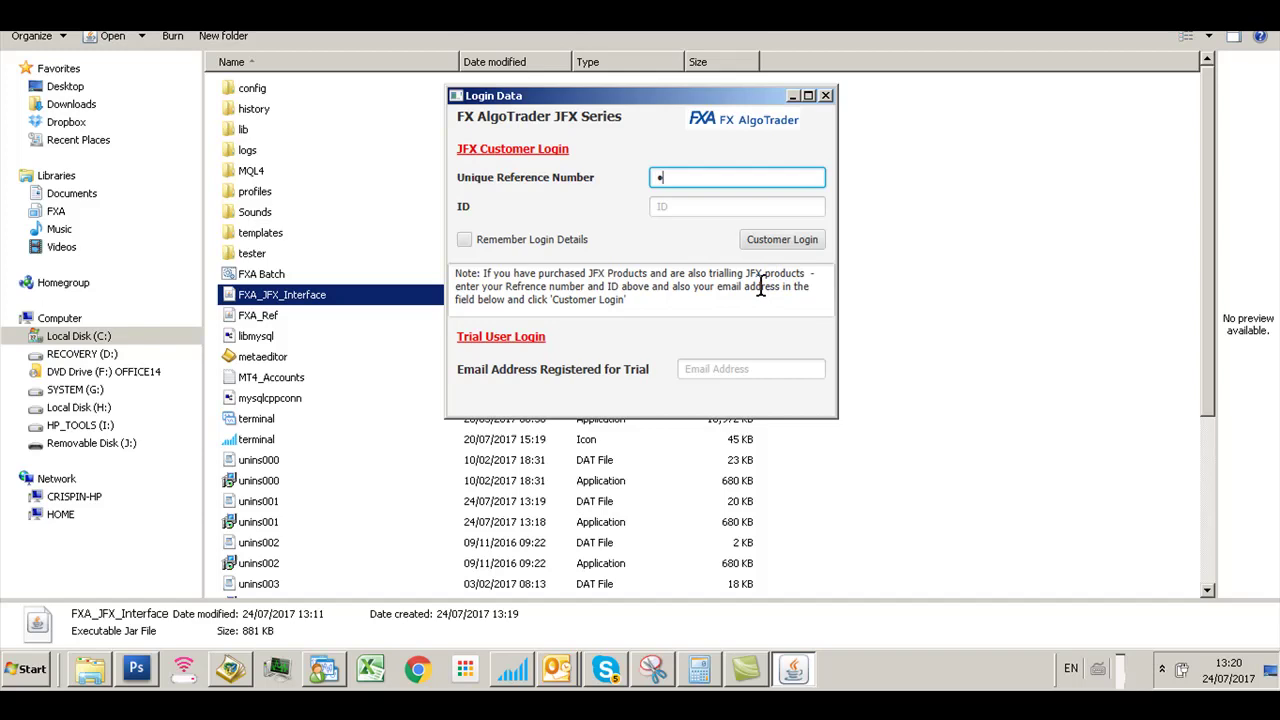
{"action": "left_click", "coordinate": [688, 208]}
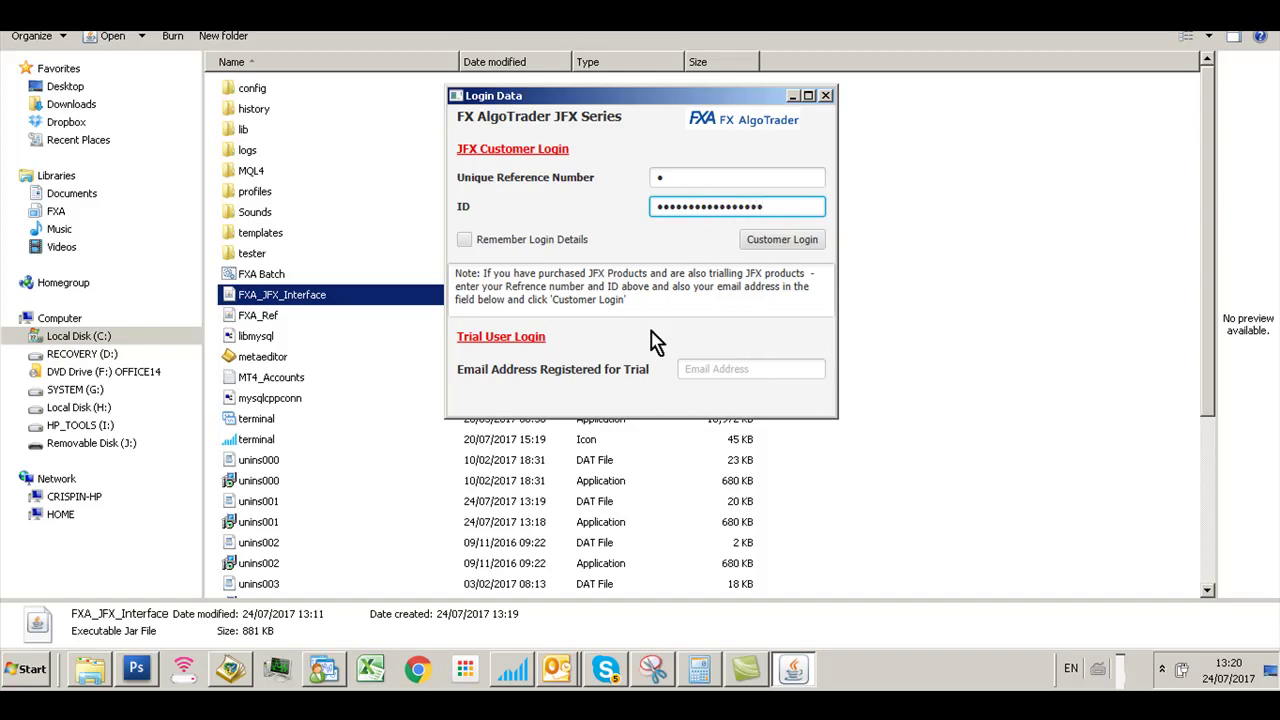
{"action": "left_click", "coordinate": [464, 240]}
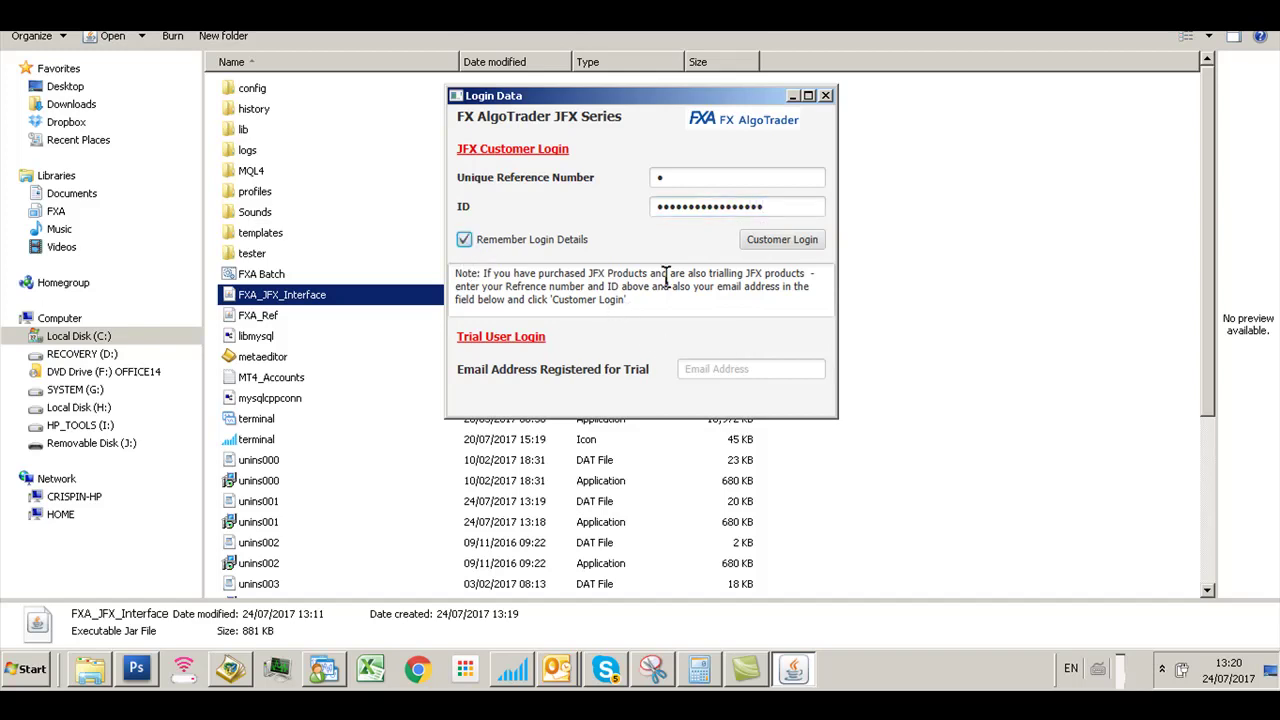
{"action": "left_click", "coordinate": [778, 248]}
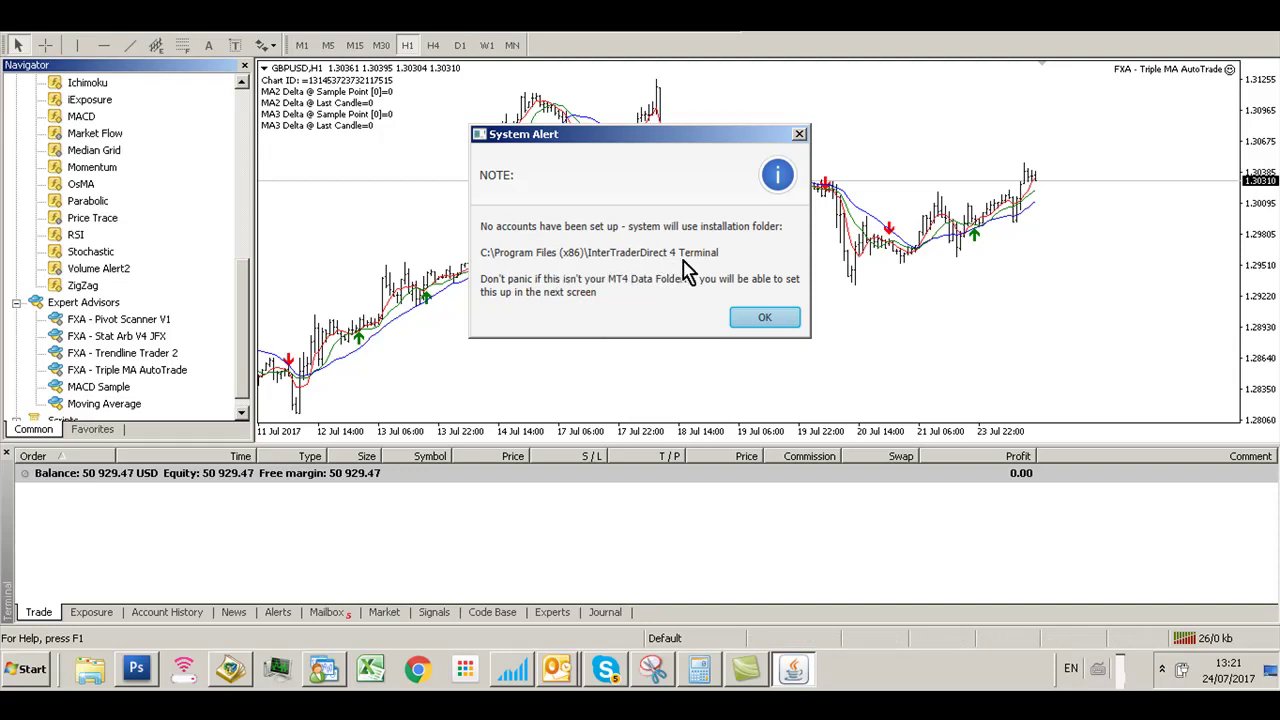
Step: Dismiss the no-accounts alert and accept the MT4 account setup with DONE
{"action": "left_click", "coordinate": [758, 318]}
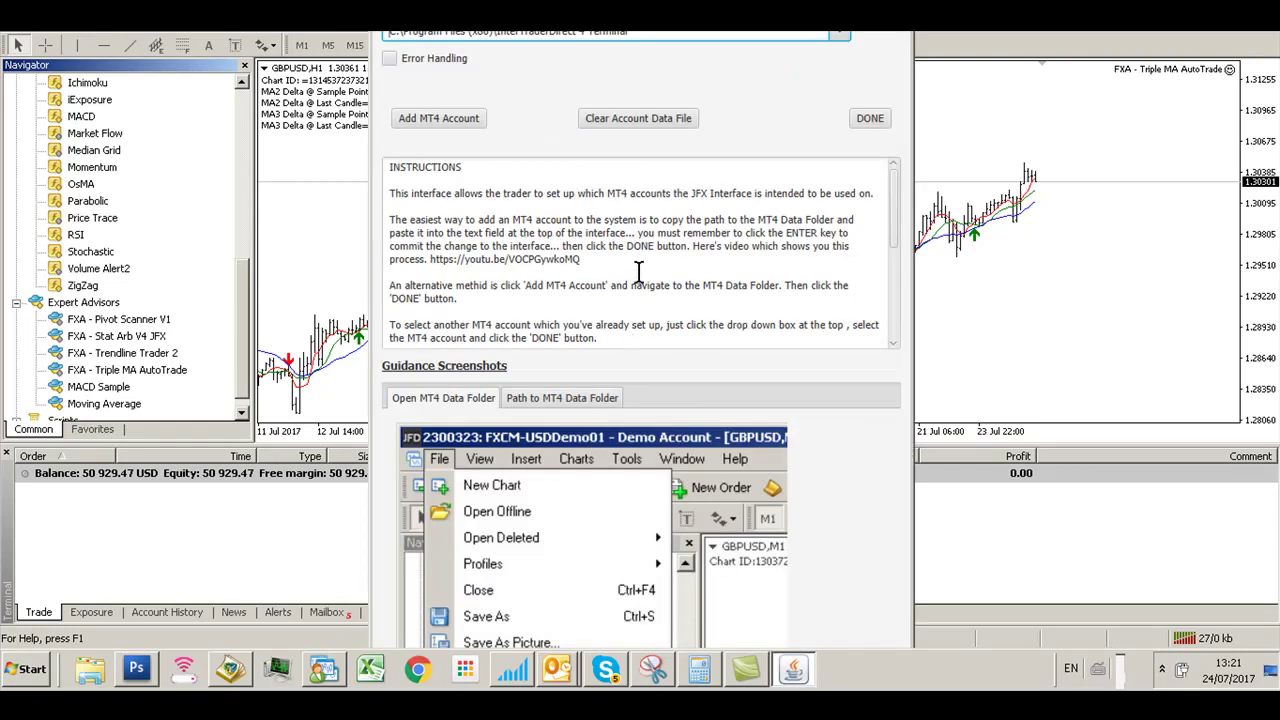
{"action": "left_click", "coordinate": [870, 120]}
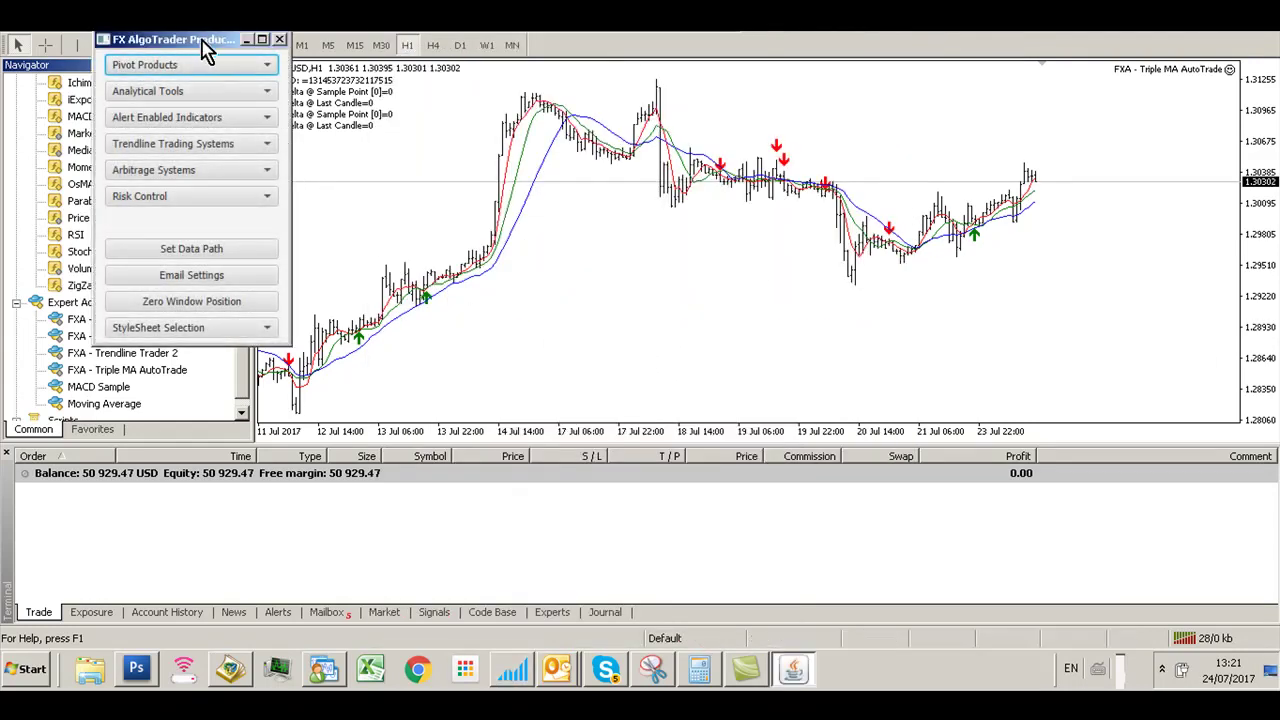
Step: Move the products panel aside and open the Triple MA Crossover AutoTrade controller for GBPUSD-60
{"action": "left_click_drag", "start_coordinate": [205, 48], "coordinate": [145, 26]}
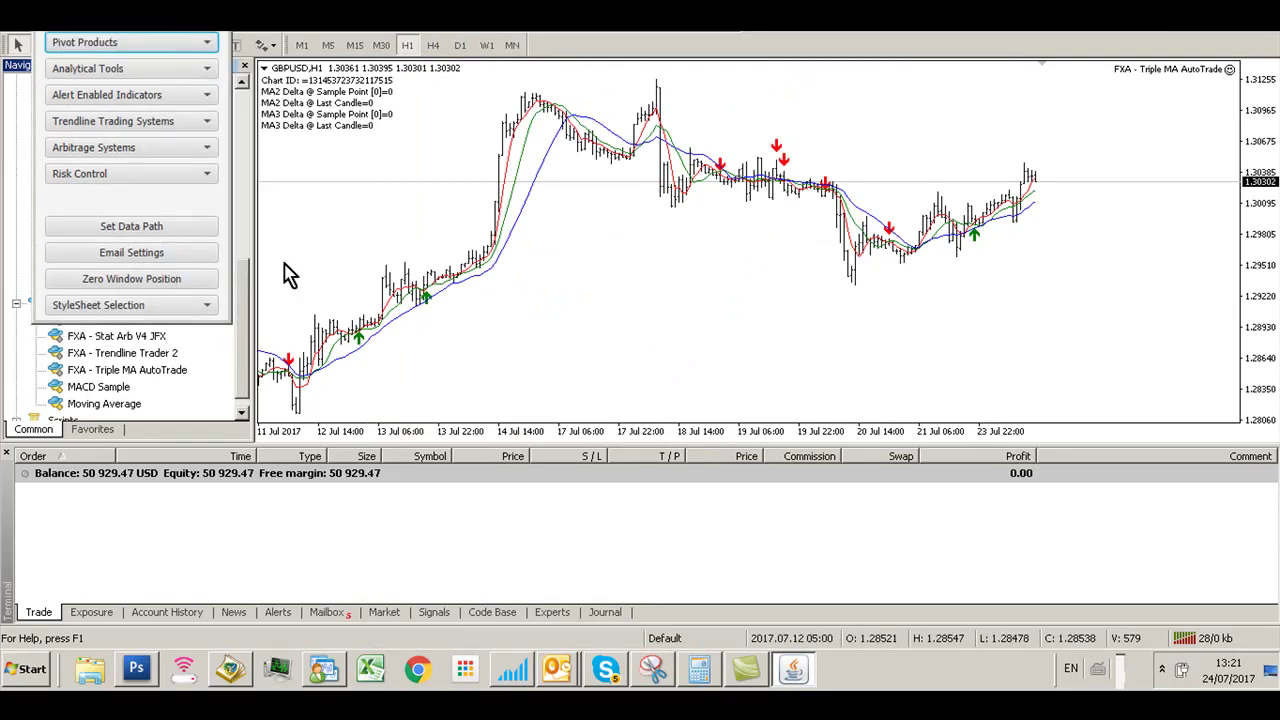
{"action": "left_click", "coordinate": [90, 94]}
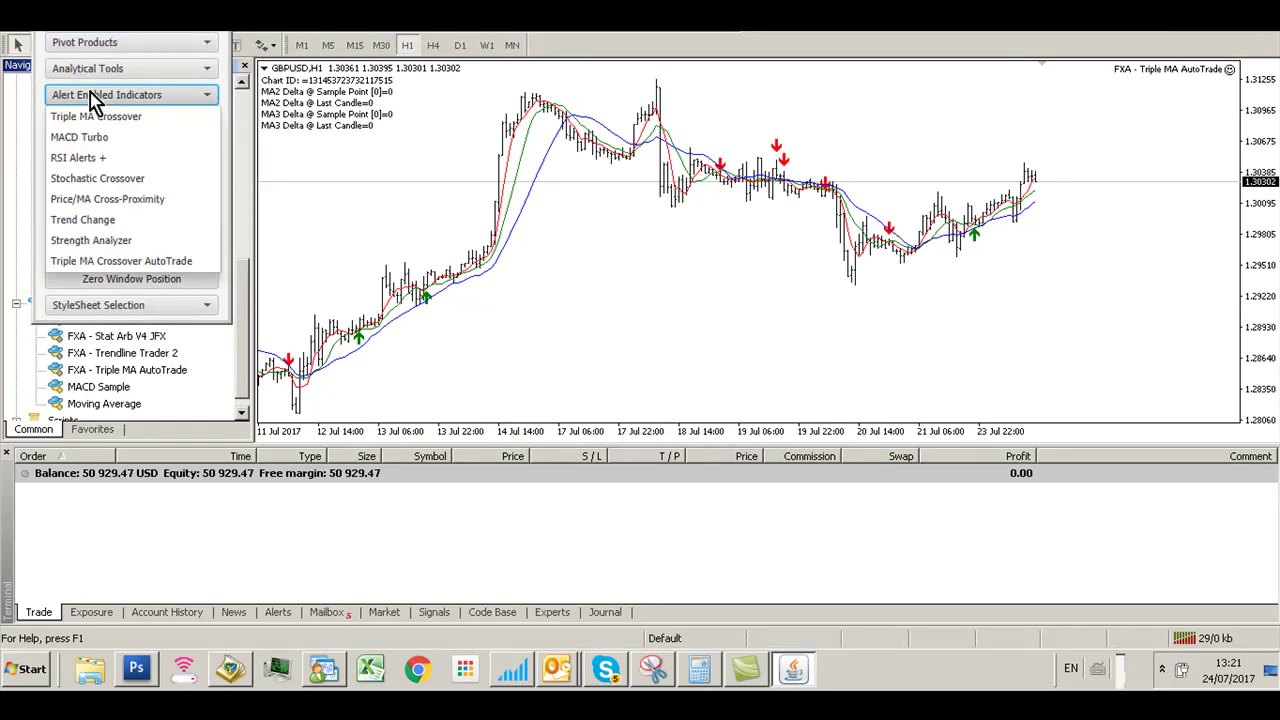
{"action": "left_click", "coordinate": [88, 263]}
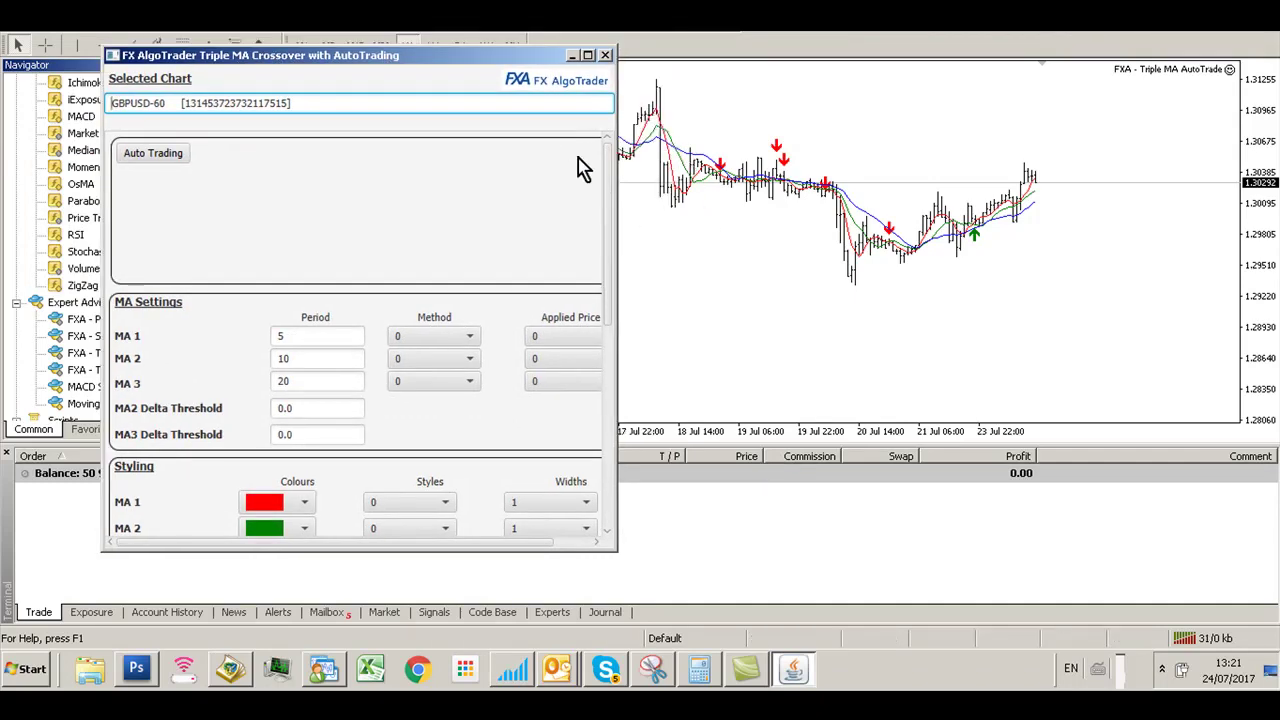
Step: Place the Triple MA Crossover panel top-left, wider and shorter, beside the GBPUSD chart
{"action": "left_click_drag", "start_coordinate": [412, 55], "coordinate": [346, 36]}
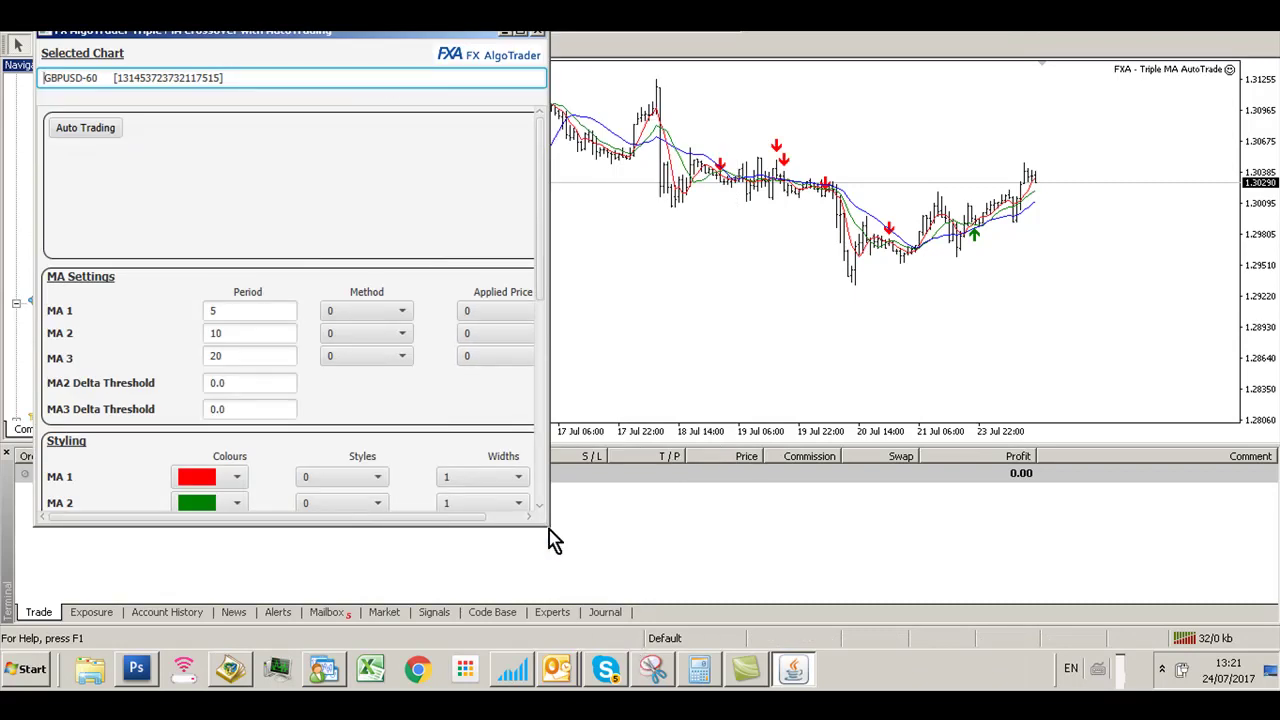
{"action": "left_click_drag", "start_coordinate": [550, 530], "coordinate": [586, 589]}
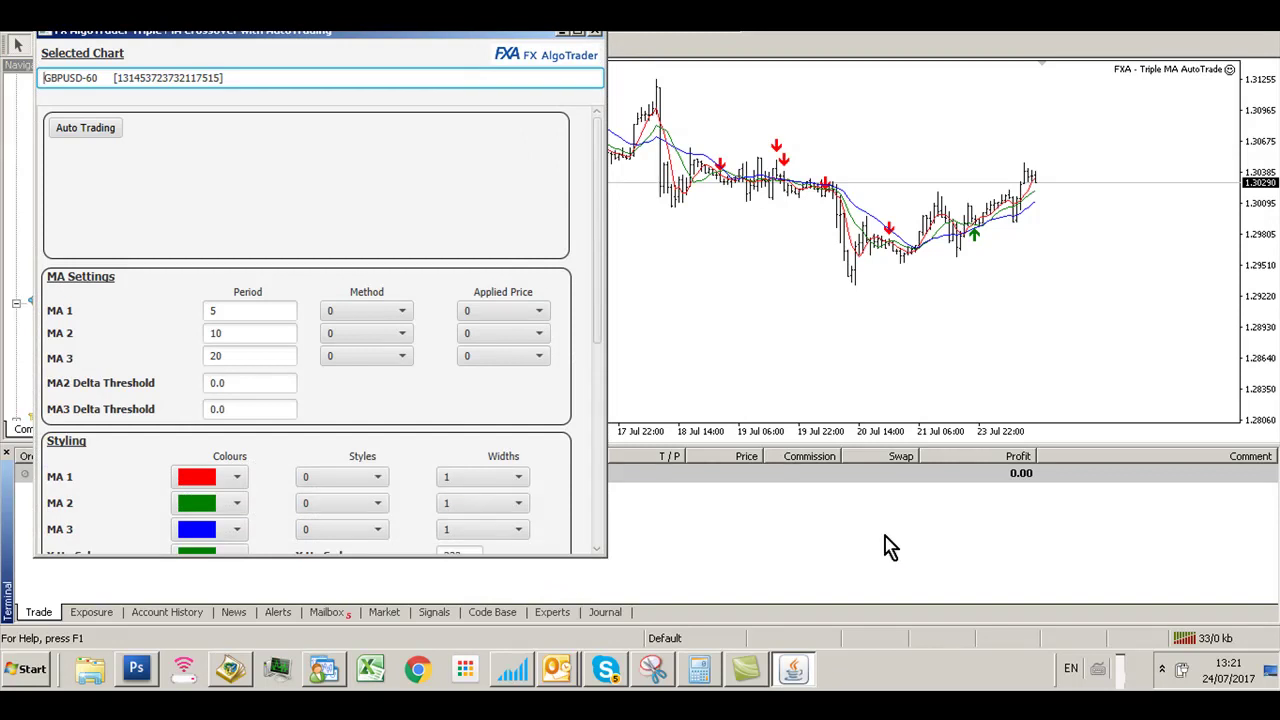
{"action": "left_click", "coordinate": [815, 341]}
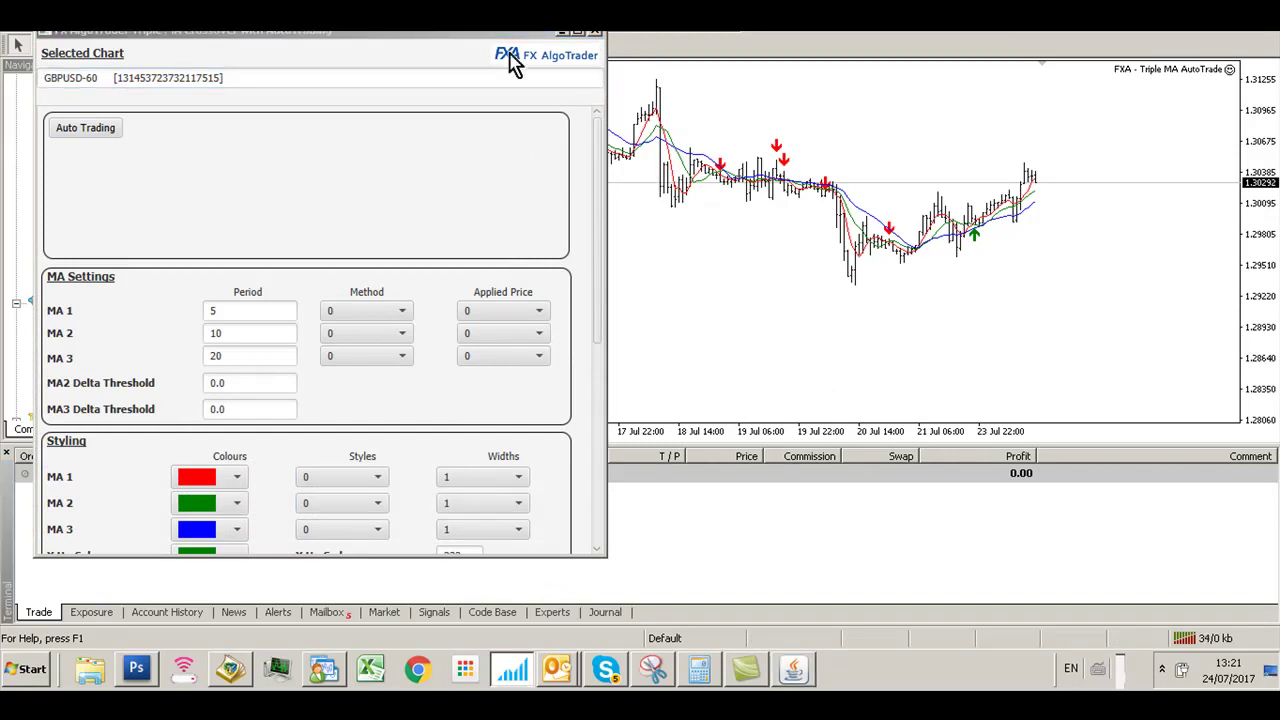
{"action": "left_click", "coordinate": [418, 78]}
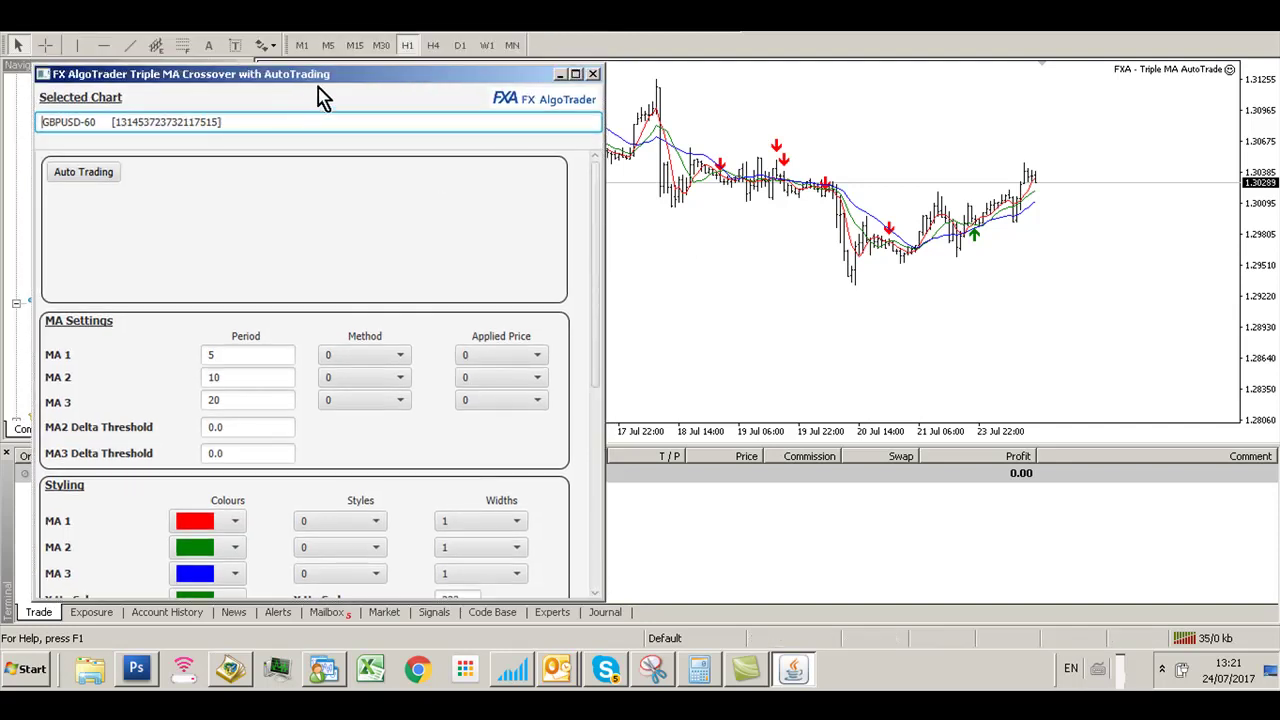
{"action": "left_click_drag", "start_coordinate": [362, 76], "coordinate": [357, 110]}
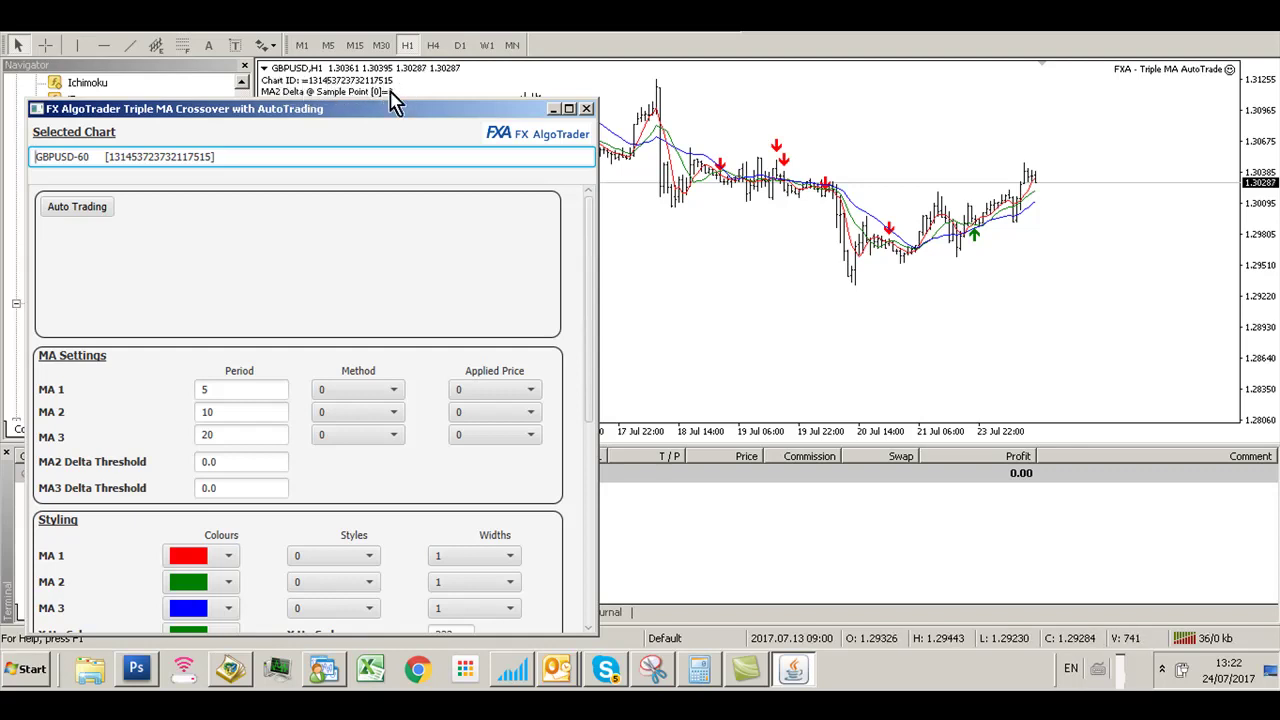
{"action": "left_click", "coordinate": [789, 320]}
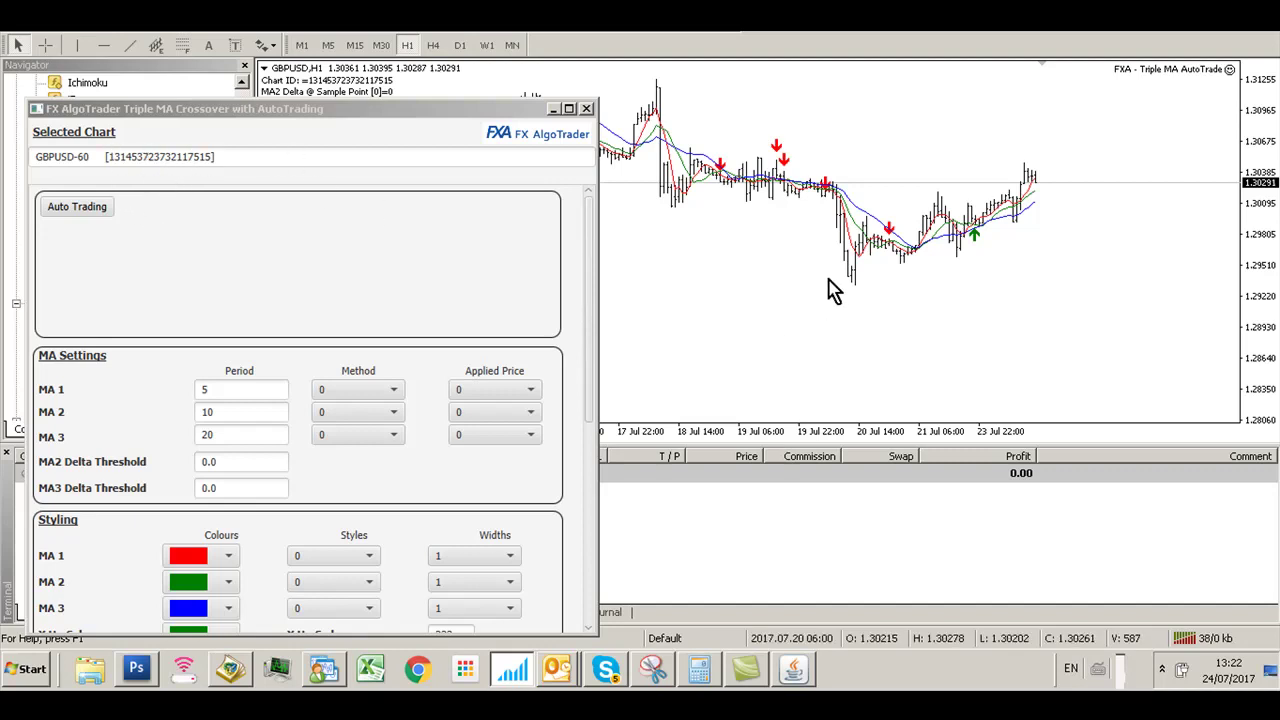
Step: Change the GBPUSD chart timeframe to M5, passing through M30
{"action": "left_click", "coordinate": [381, 45]}
{"action": "left_click", "coordinate": [328, 45]}
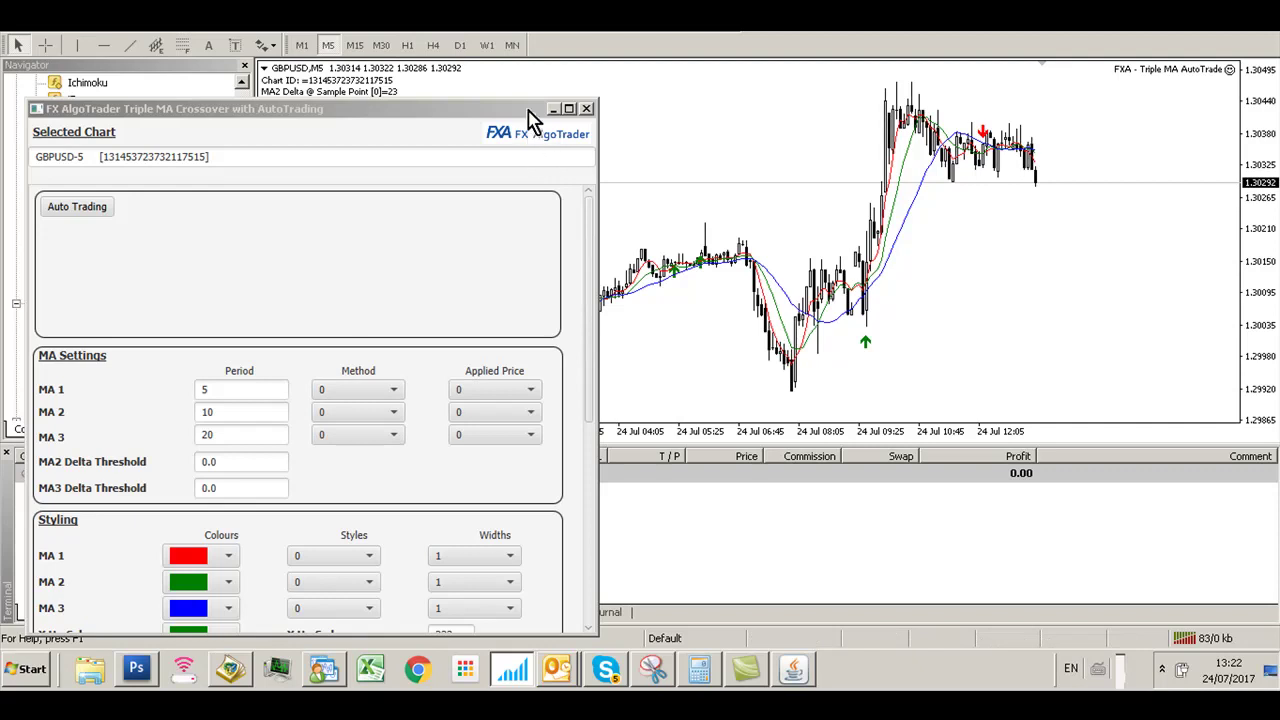
Step: Zoom the chart in, set MA 3 period to 50 and MA 2 to 20, and enable Auto Trading
{"action": "left_click", "coordinate": [520, 34]}
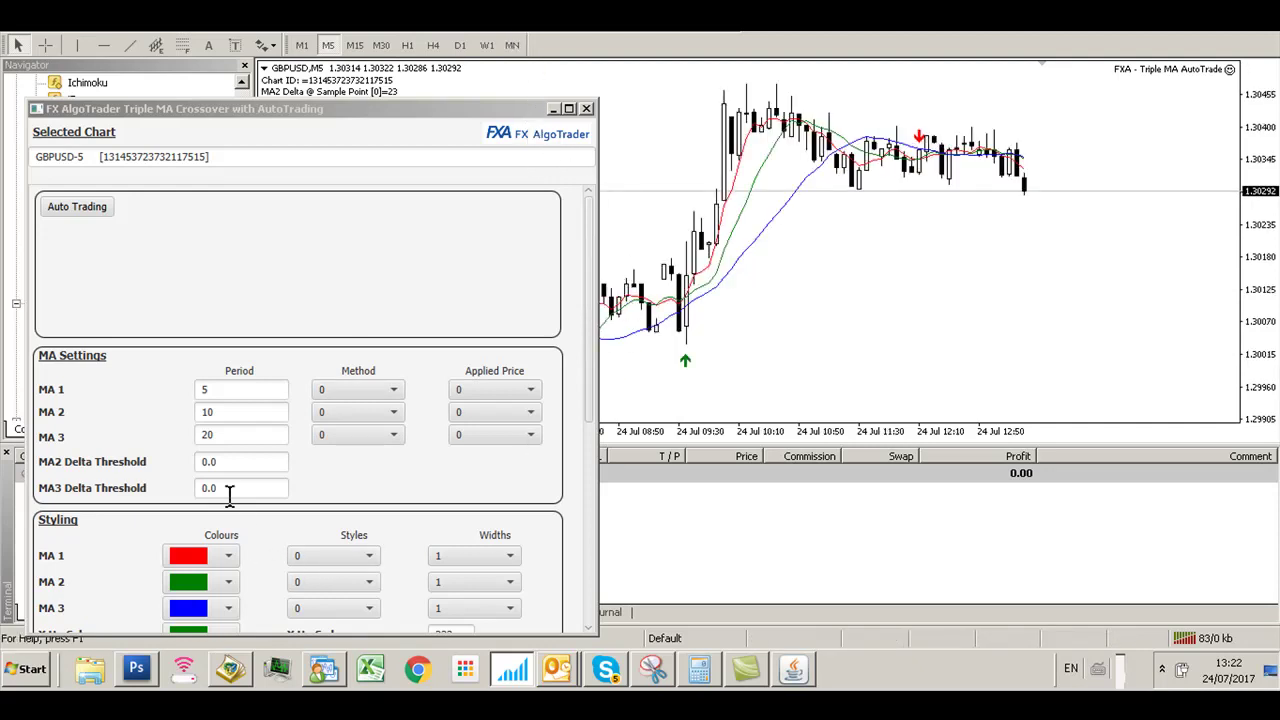
{"action": "left_click_drag", "start_coordinate": [229, 434], "coordinate": [188, 443]}
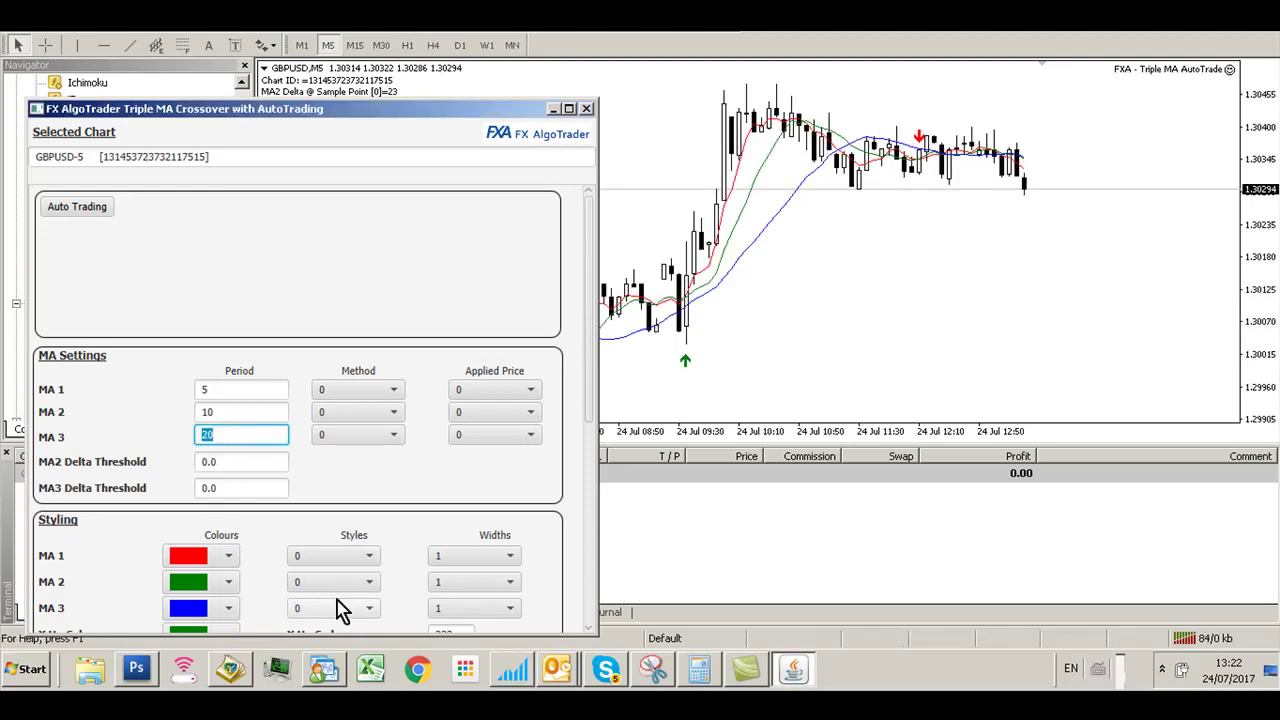
{"action": "type", "text": "50"}
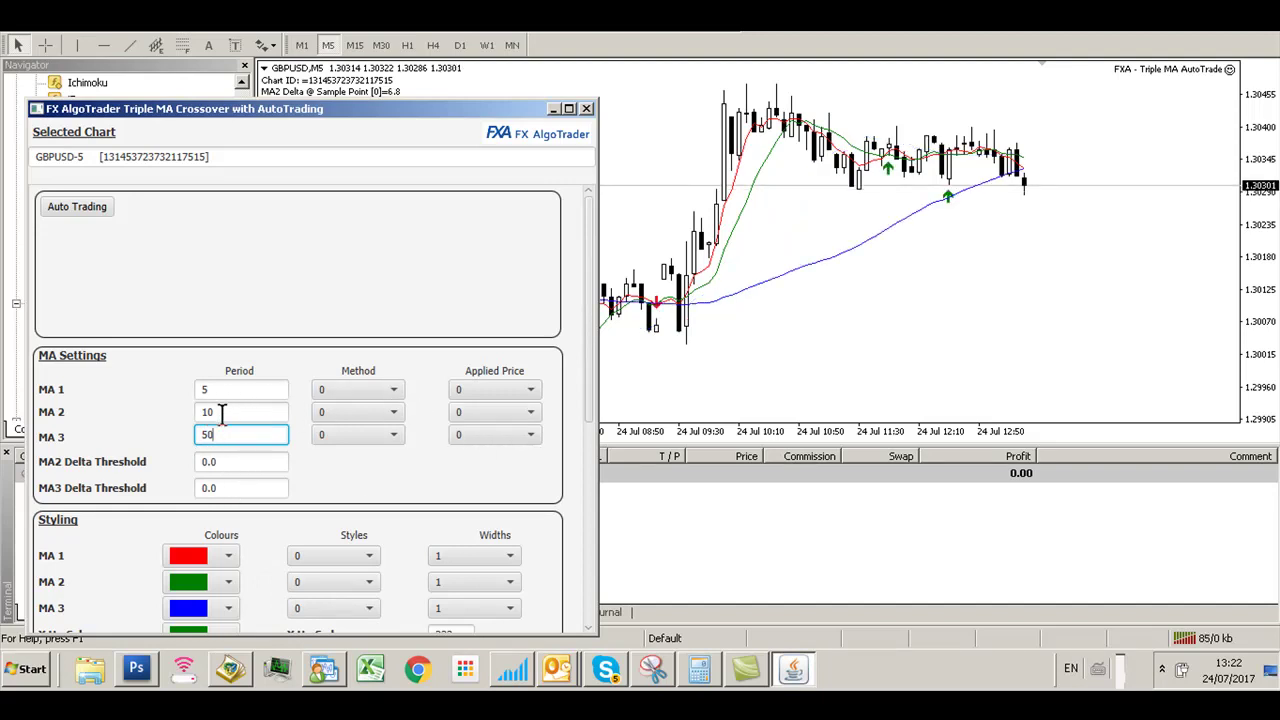
{"action": "double_click", "coordinate": [222, 412]}
{"action": "type", "text": "20"}
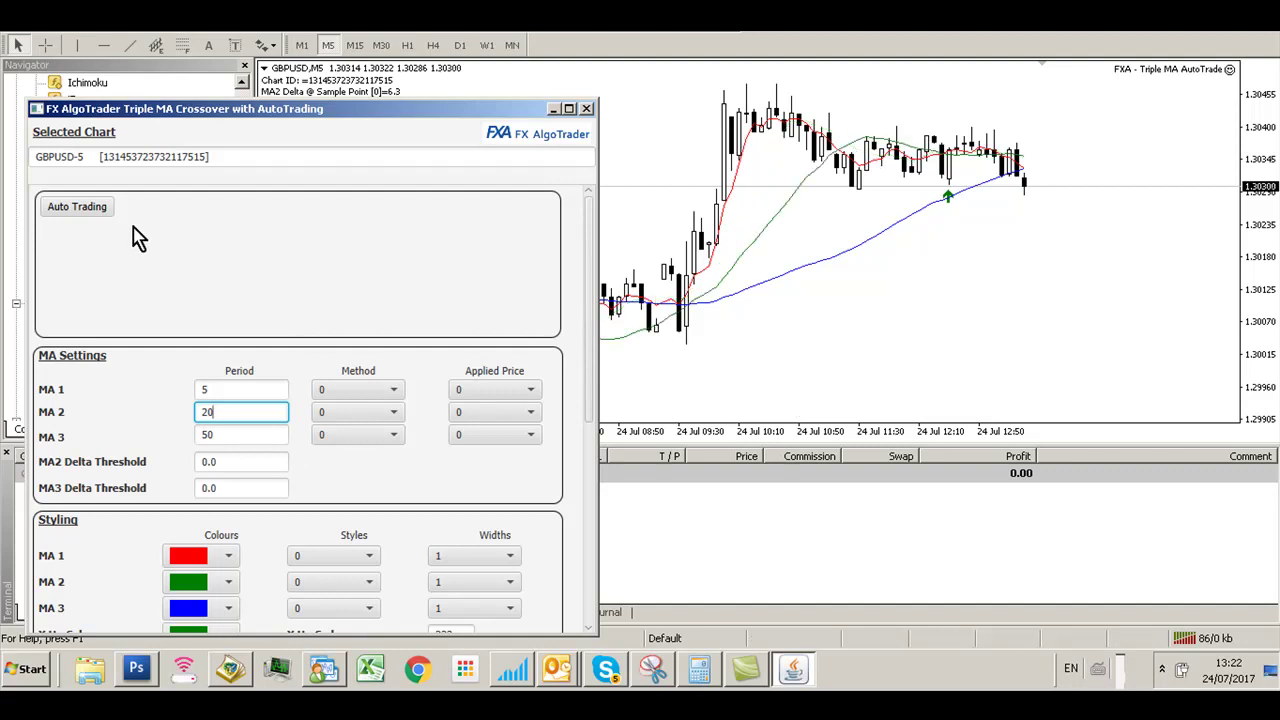
{"action": "left_click", "coordinate": [100, 212]}
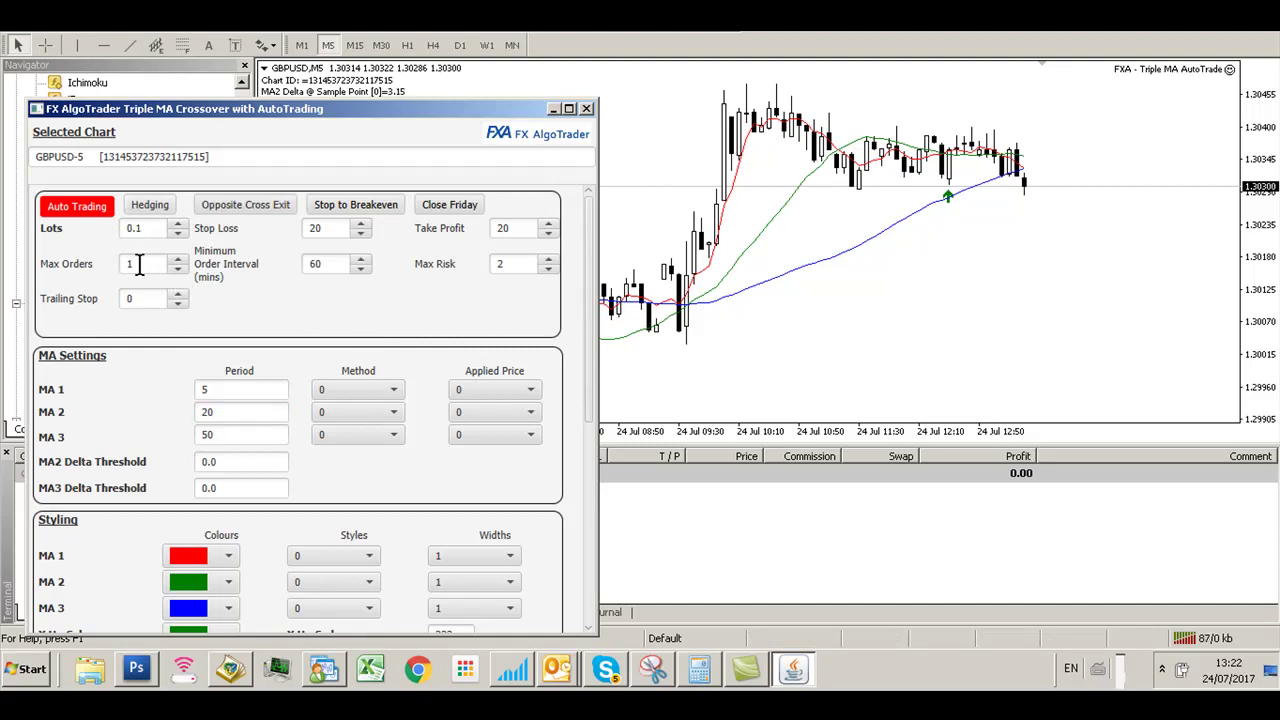
Step: Set Minimum Order Interval to 5 and enable Stop to Breakeven with padding 10
{"action": "left_click", "coordinate": [140, 263]}
{"action": "left_click", "coordinate": [316, 263]}
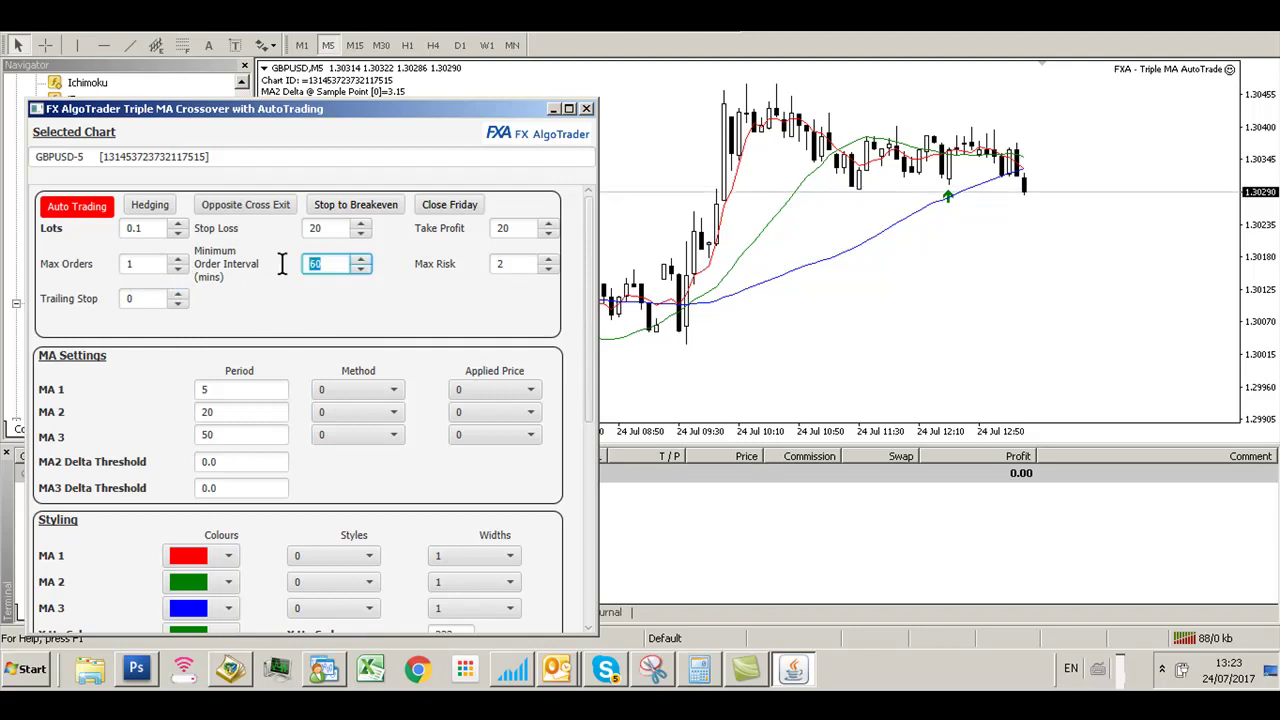
{"action": "left_click", "coordinate": [362, 212]}
{"action": "double_click", "coordinate": [325, 298]}
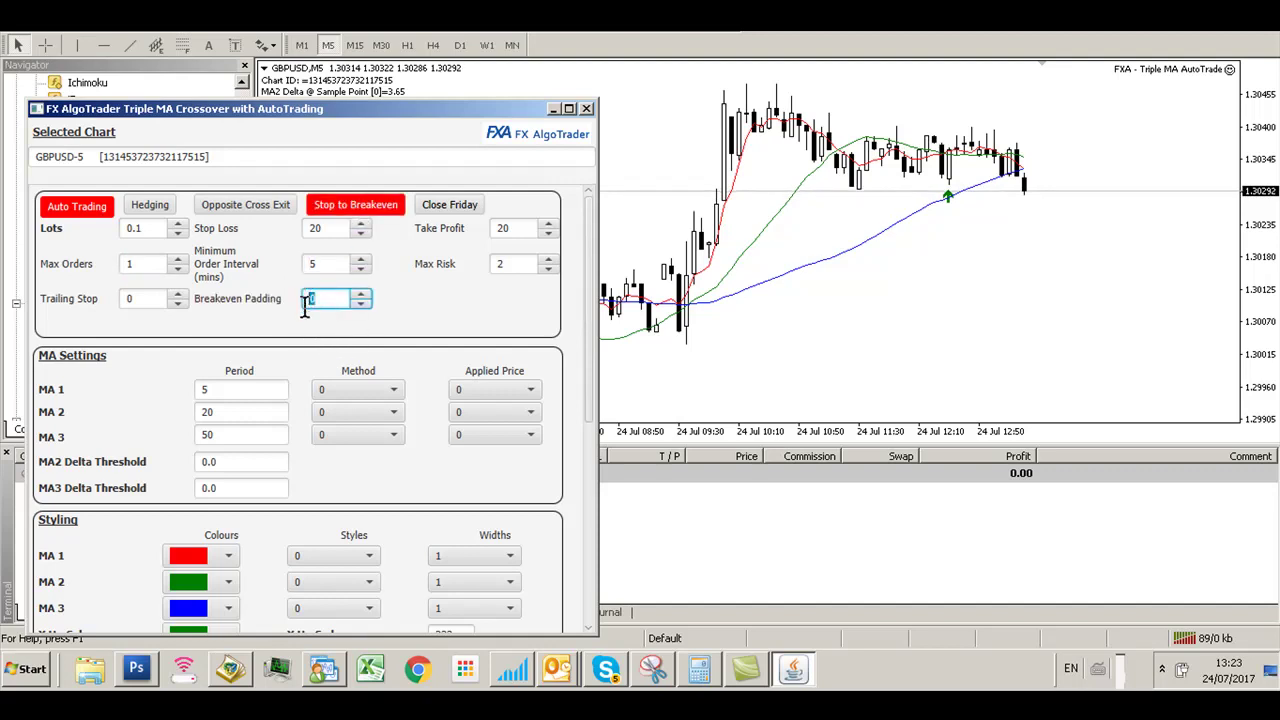
{"action": "type", "text": "10"}
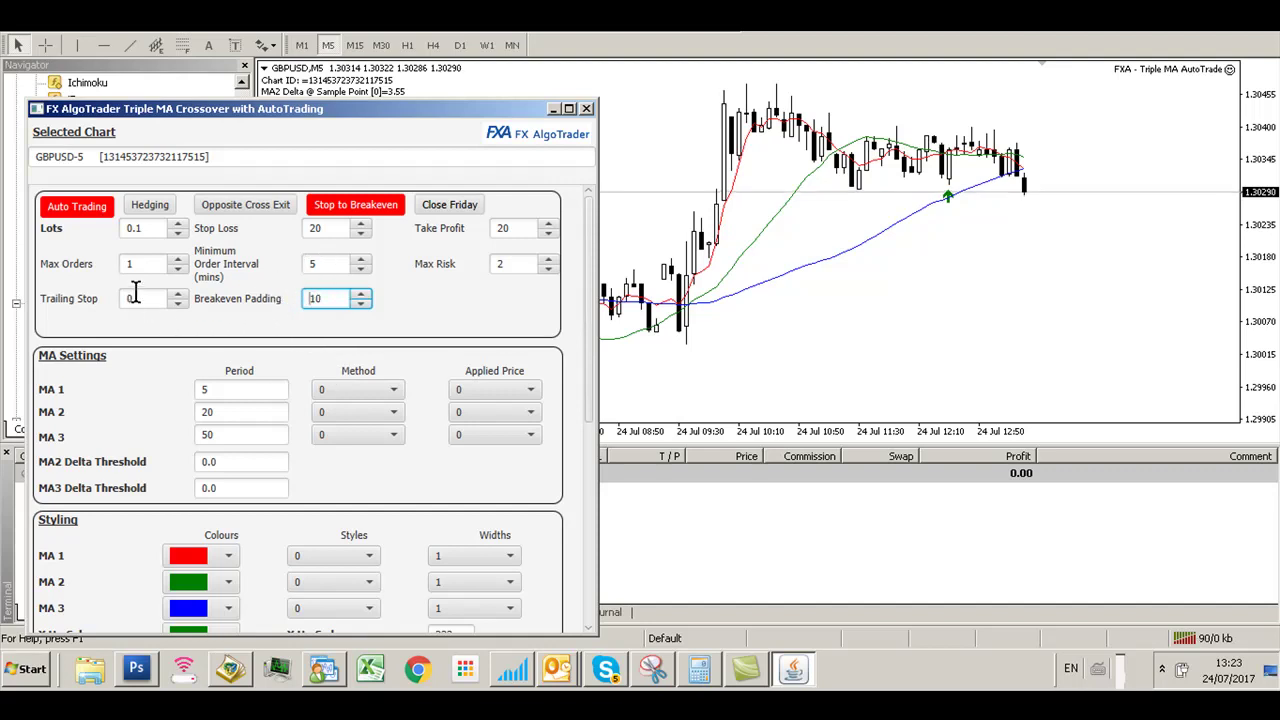
Step: Set the Trailing Stop to 5 and switch the chart to the M1 timeframe
{"action": "left_click", "coordinate": [178, 296]}
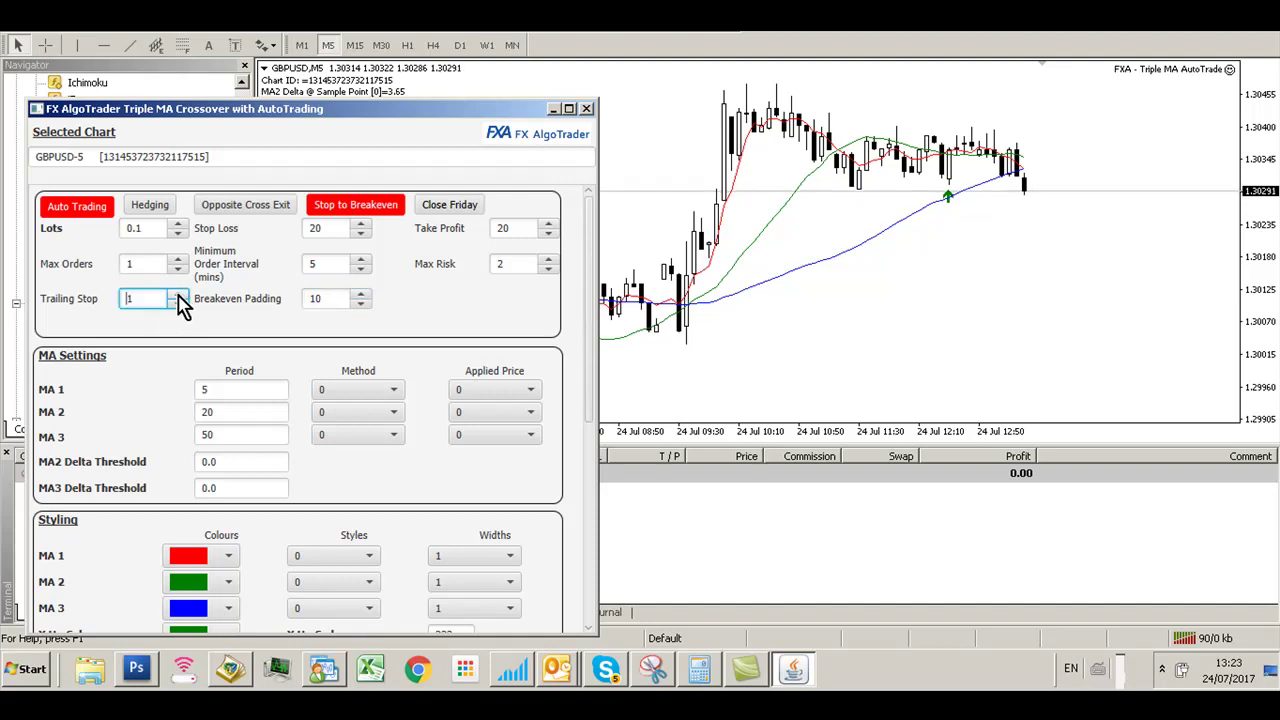
{"action": "left_click", "coordinate": [137, 298]}
{"action": "left_click", "coordinate": [332, 228]}
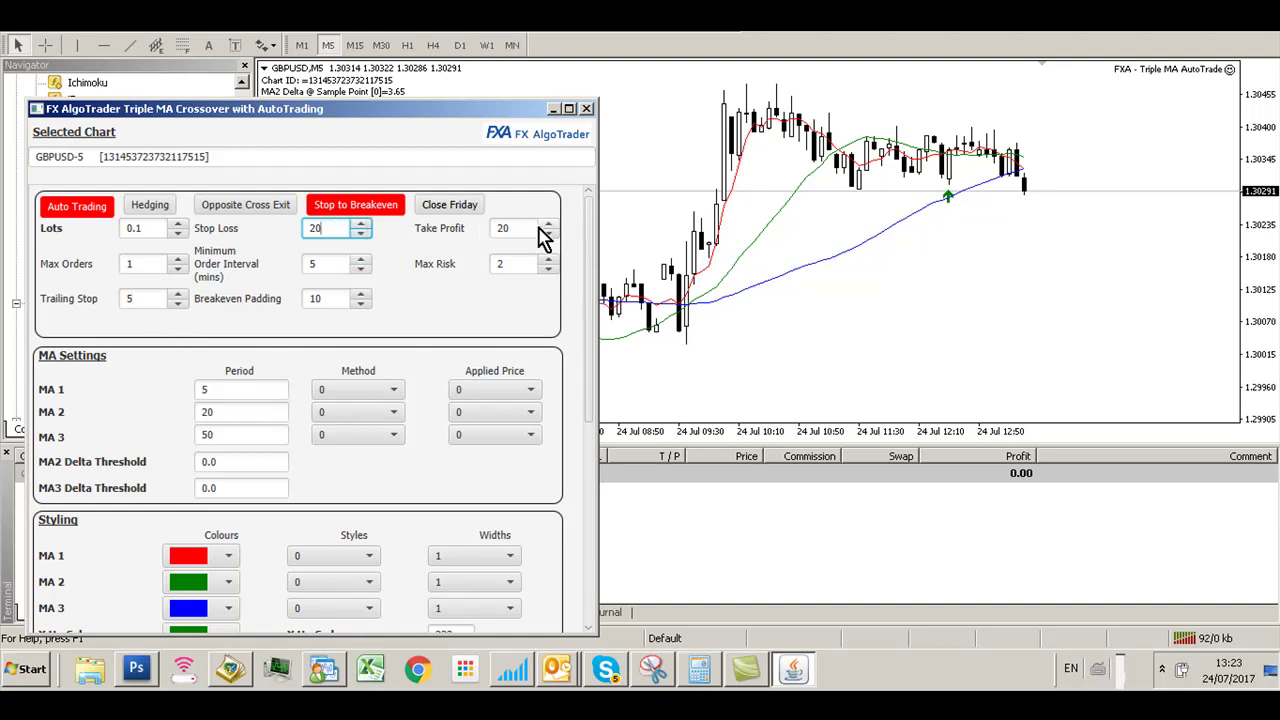
{"action": "left_click", "coordinate": [525, 265]}
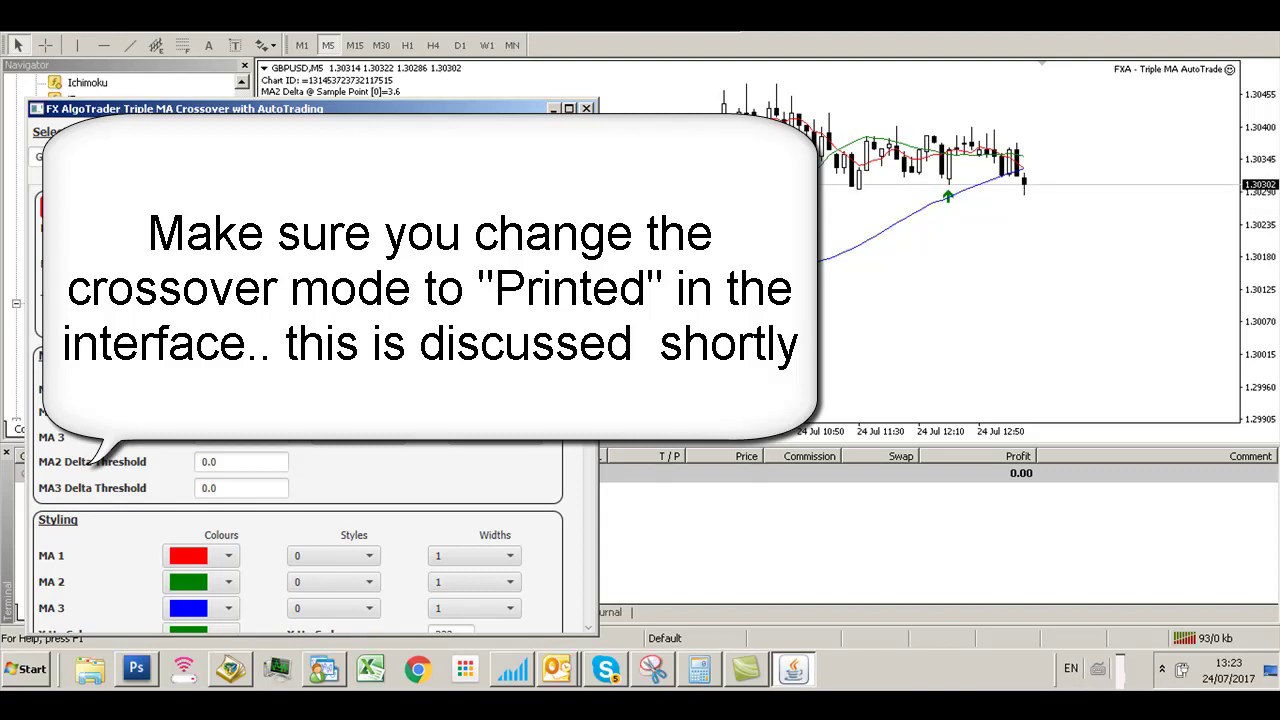
{"action": "left_click", "coordinate": [301, 45]}
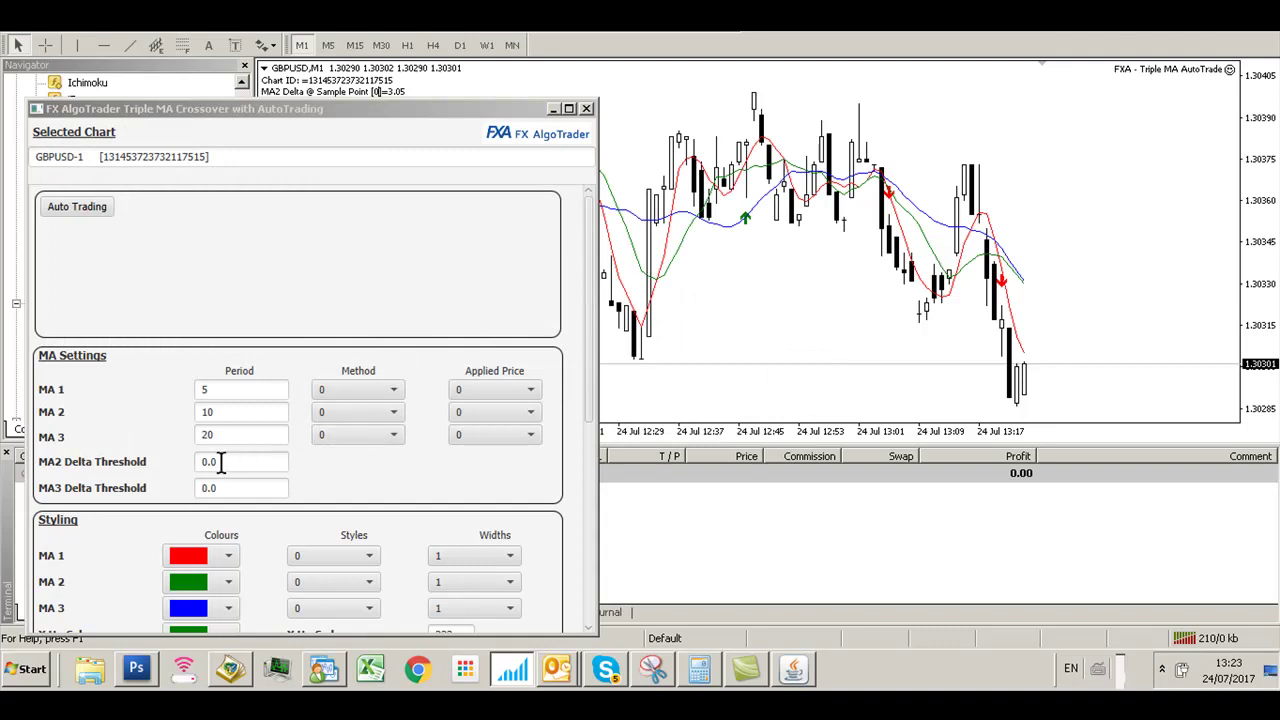
Step: Set the MA 1 period to 1 and the MA 2 period to 2
{"action": "left_click", "coordinate": [198, 390]}
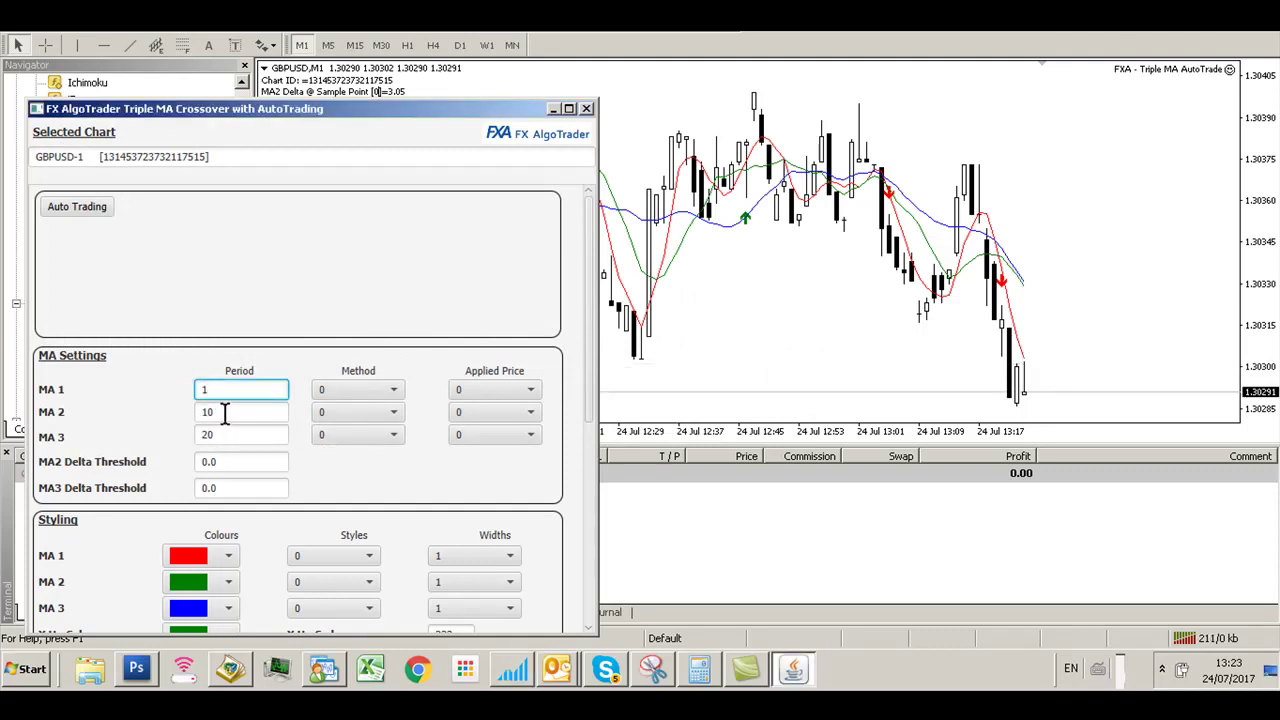
{"action": "key", "text": "Tab"}
{"action": "type", "text": "2"}
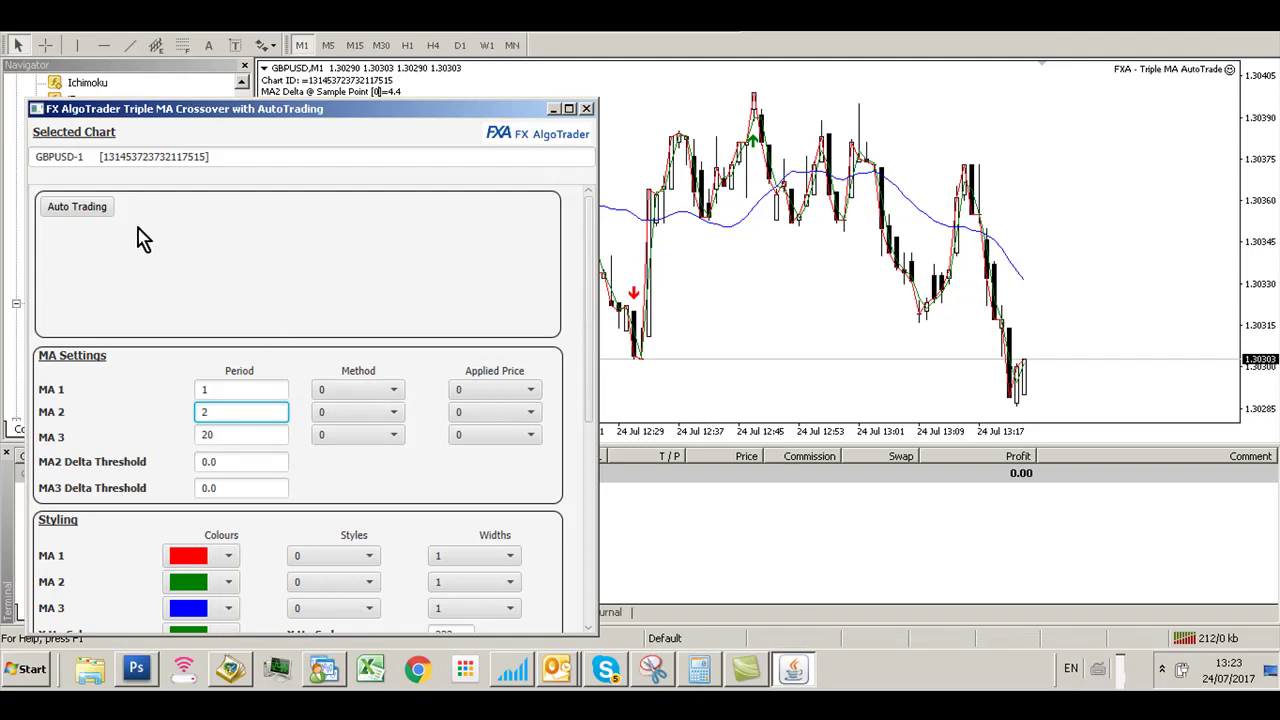
Step: Turn on Auto Trading and Stop to Breakeven for the 1-minute chart
{"action": "left_click", "coordinate": [77, 206]}
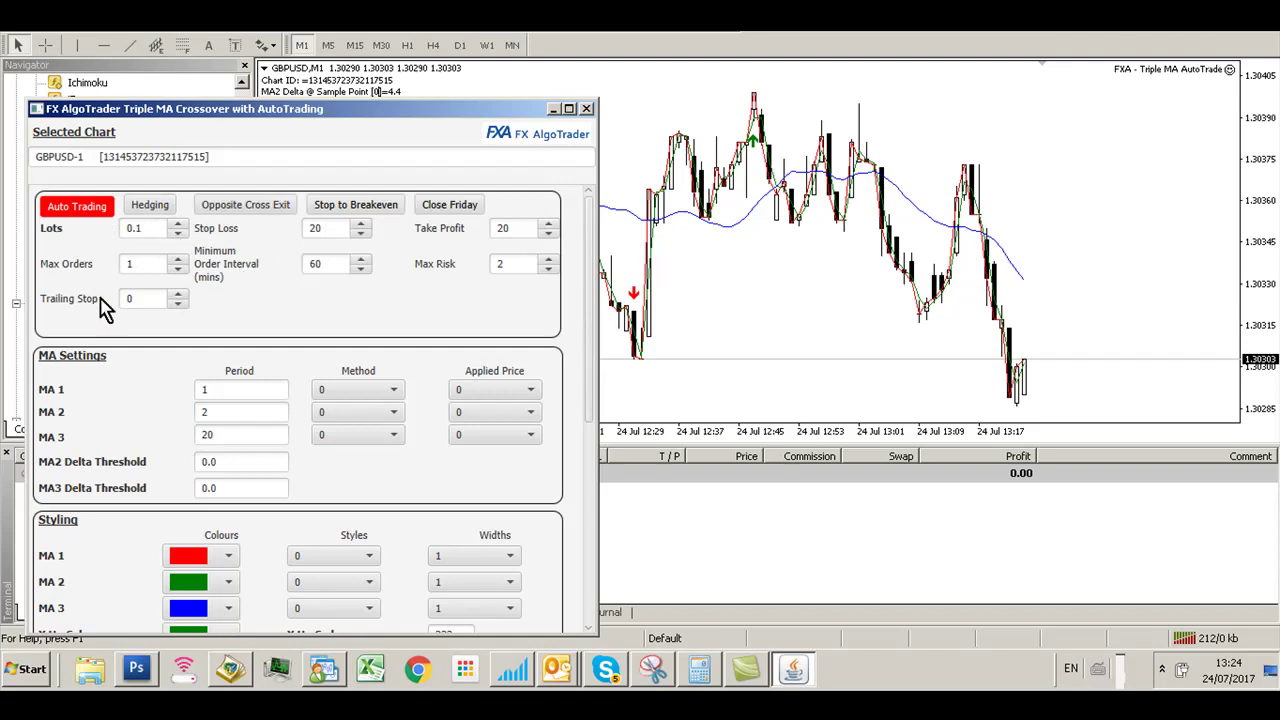
{"action": "left_click", "coordinate": [340, 206]}
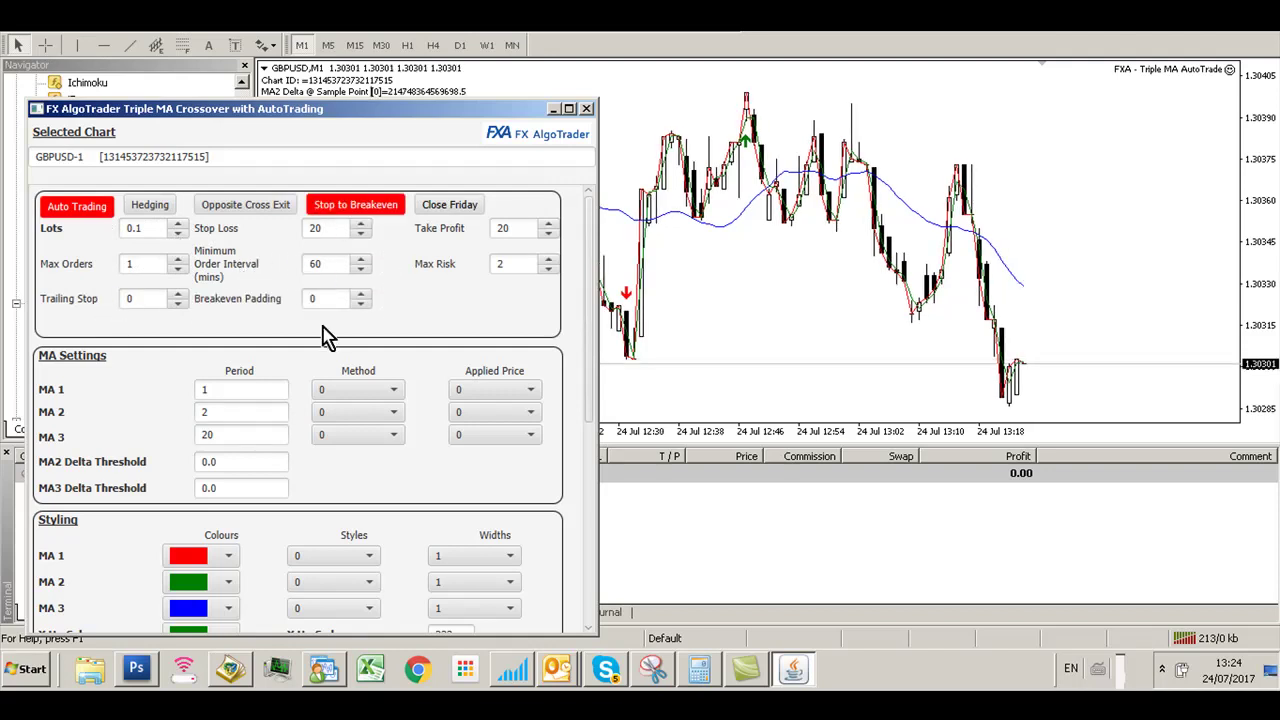
{"action": "double_click", "coordinate": [325, 299]}
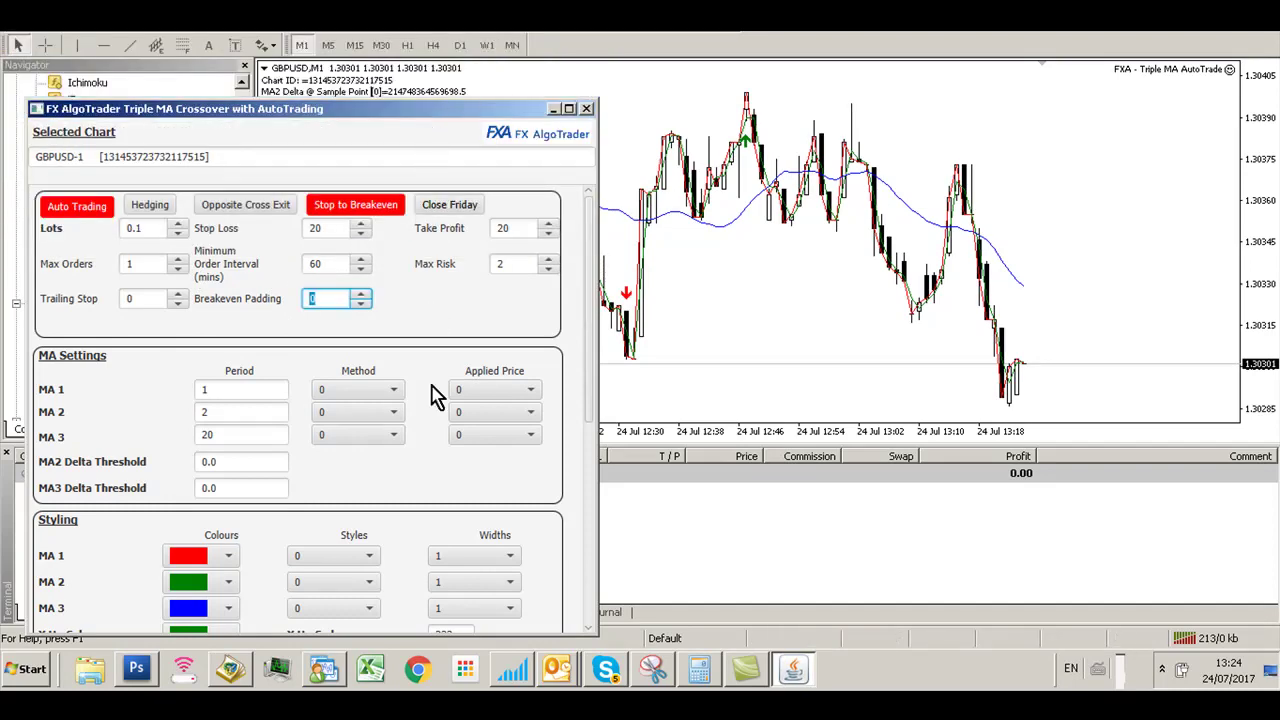
{"action": "left_click_drag", "start_coordinate": [594, 354], "coordinate": [594, 468]}
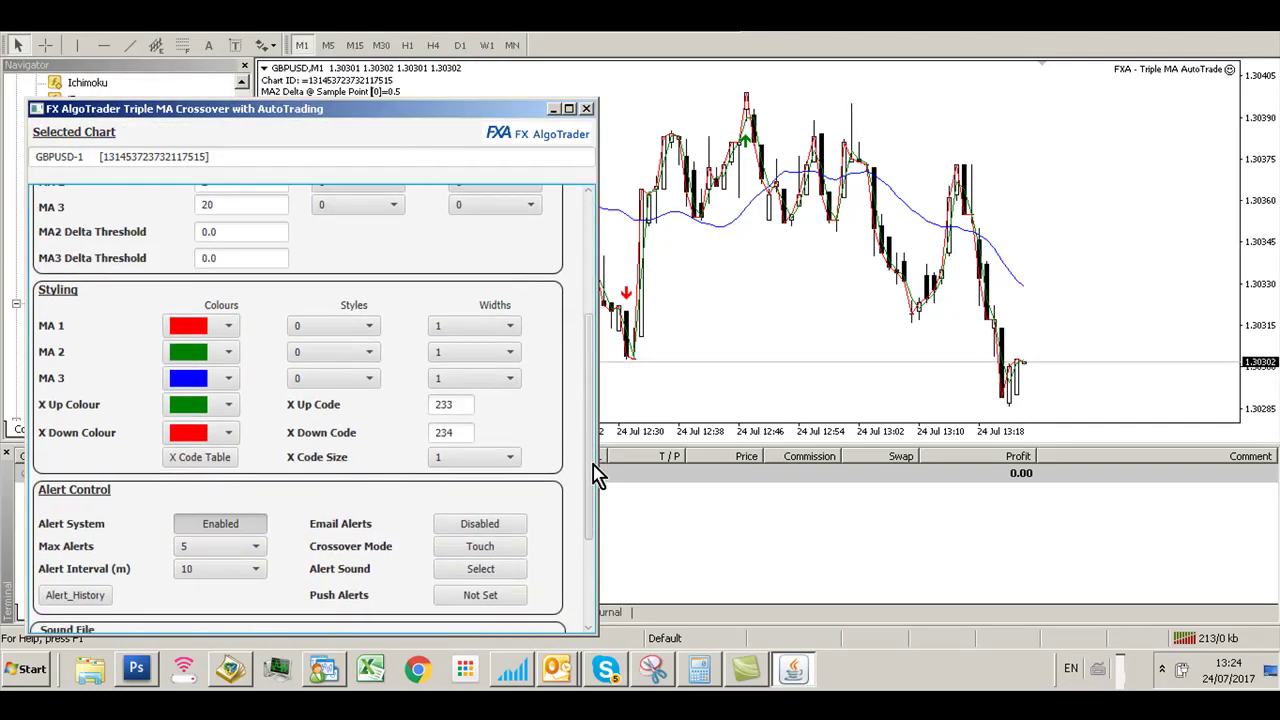
Step: Toggle the Alert Control Crossover Mode from Touch to Printed
{"action": "left_click", "coordinate": [467, 550]}
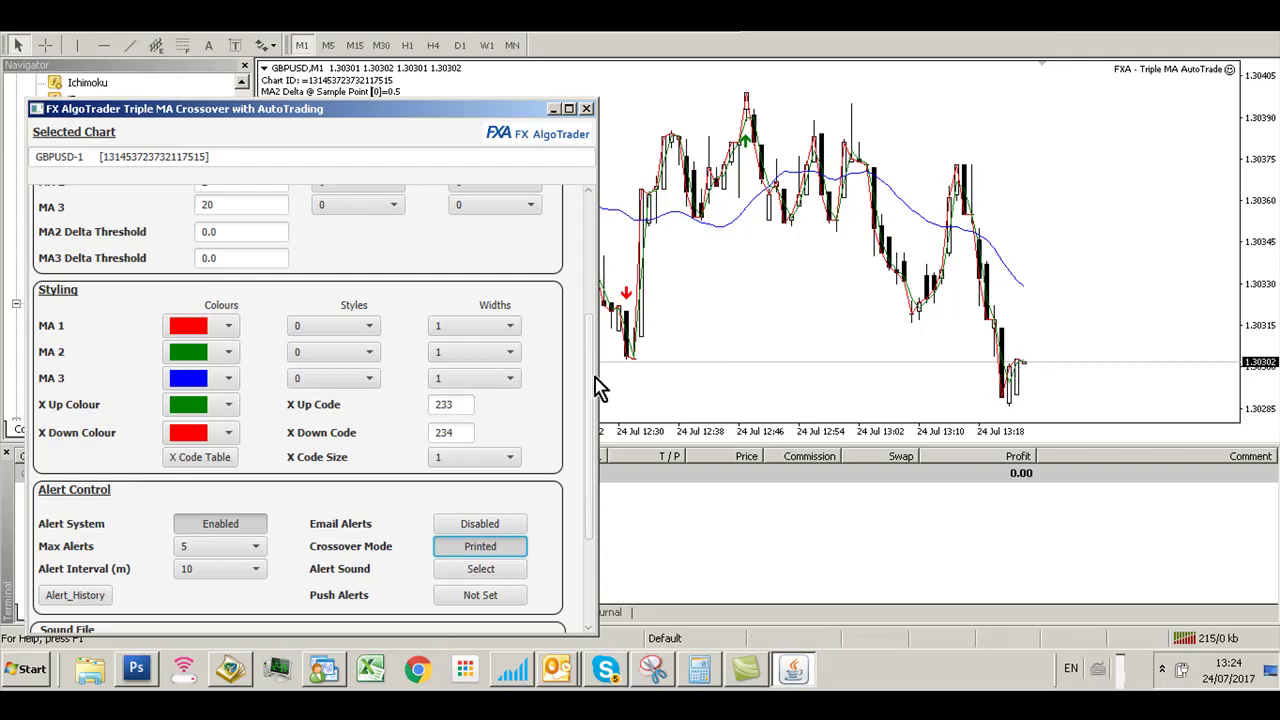
{"action": "scroll", "coordinate": [600, 270], "scroll_direction": "up", "scroll_amount": 3}
{"action": "scroll", "coordinate": [600, 270], "scroll_direction": "up", "scroll_amount": 1}
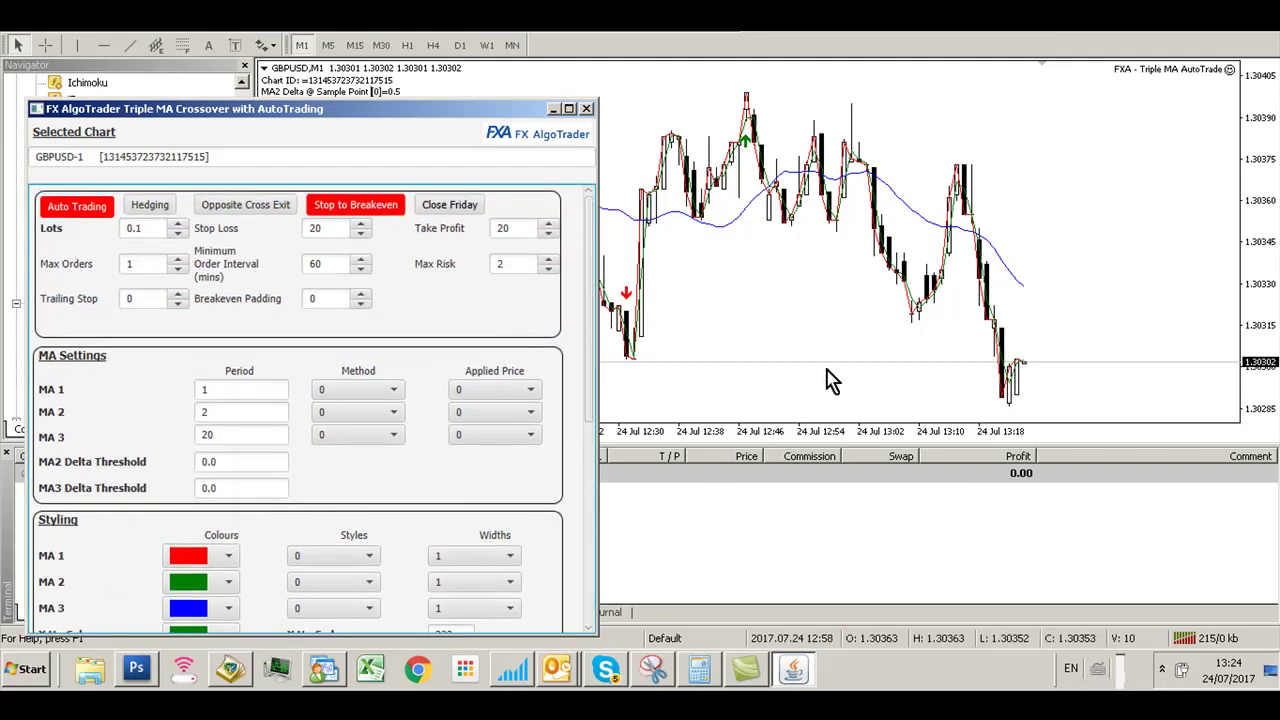